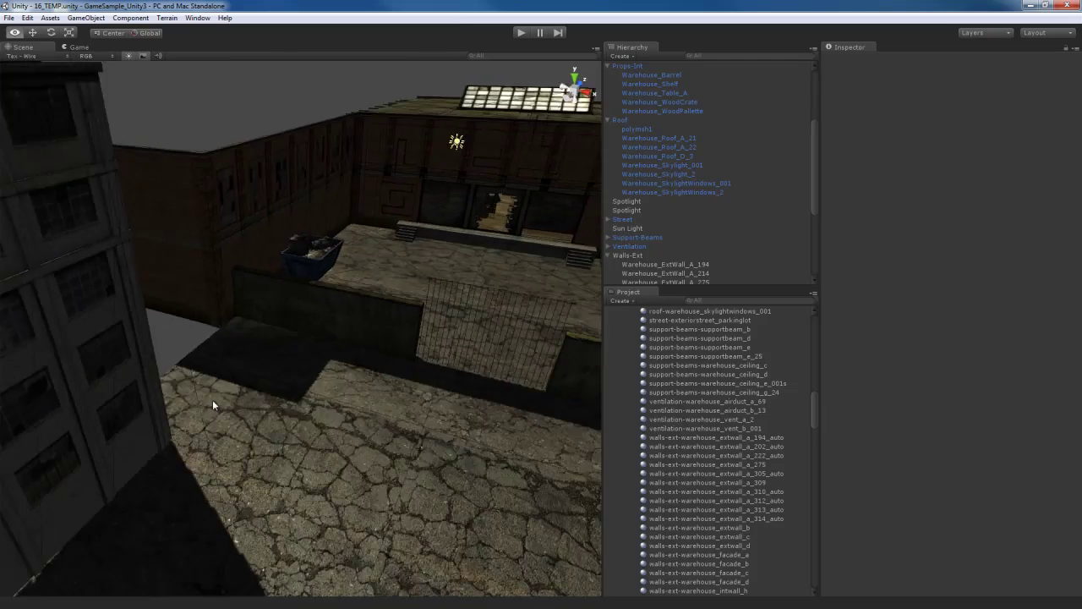
Step: Examine the warehouse exterior, its courtyard and the shadows cast on the facade from several viewpoints
key(s)
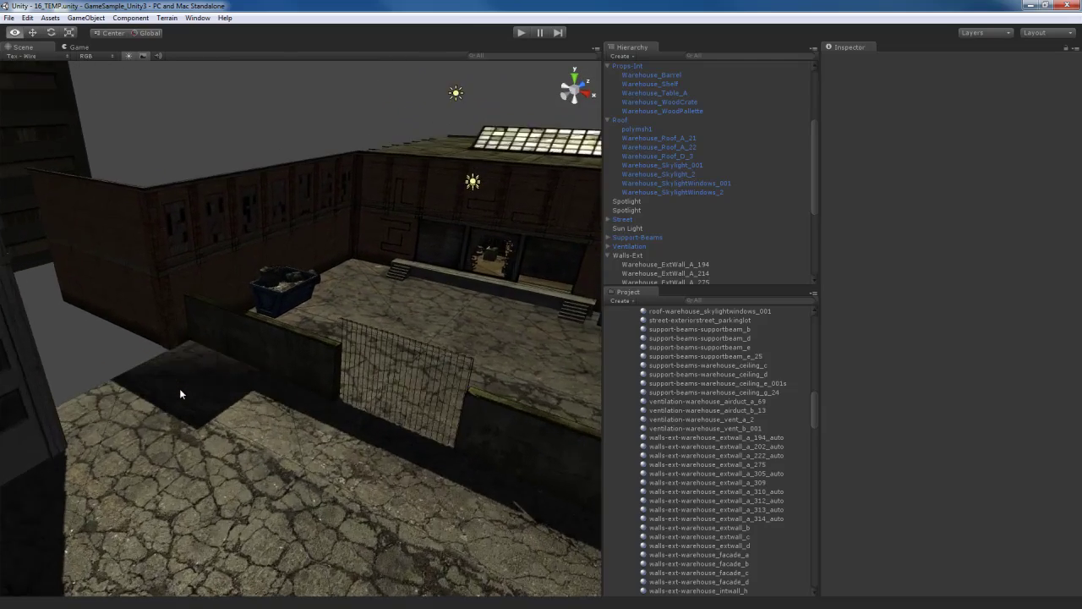
key(w)
key(s)
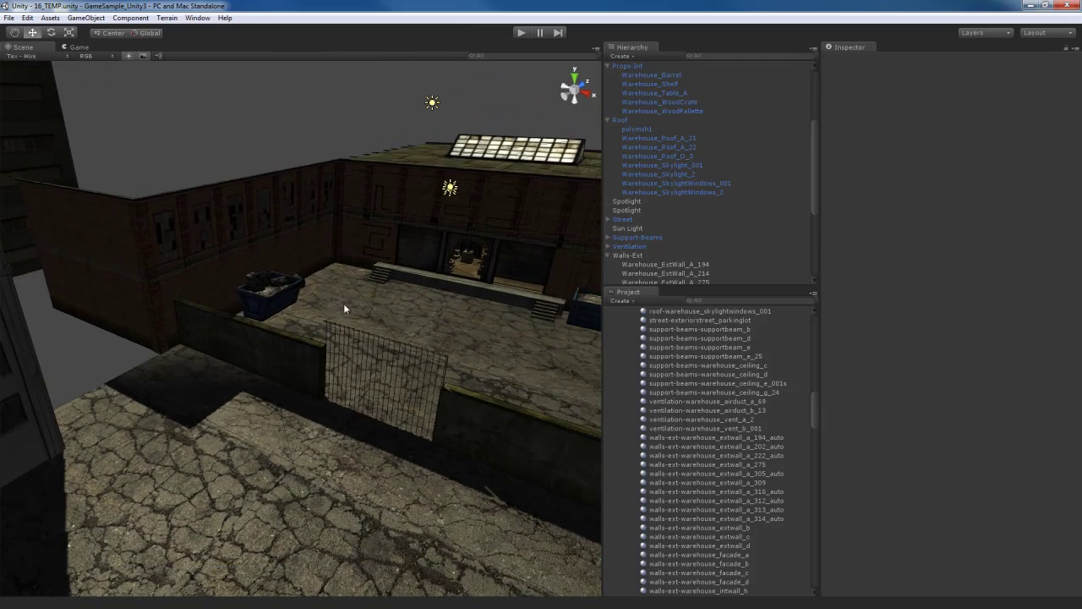
key(w)
right_drag(288, 398, 353, 423)
key(s)
key(w)
key(s)
key(w)
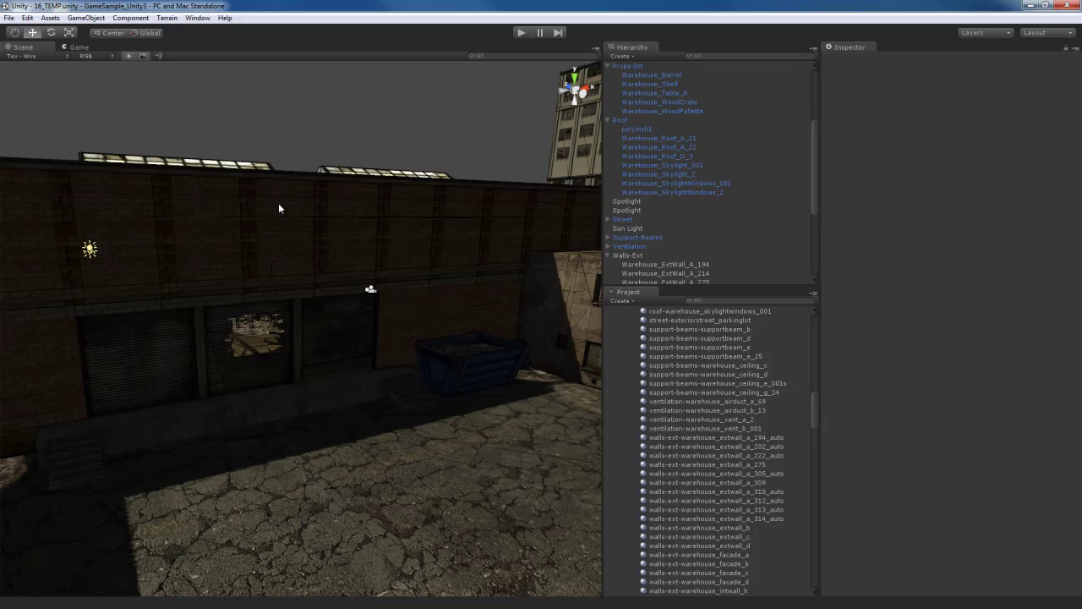
key(w)
mouse_move(306, 267)
right_down()
mouse_move(355, 234)
mouse_move(314, 258)
right_up()
key(s)
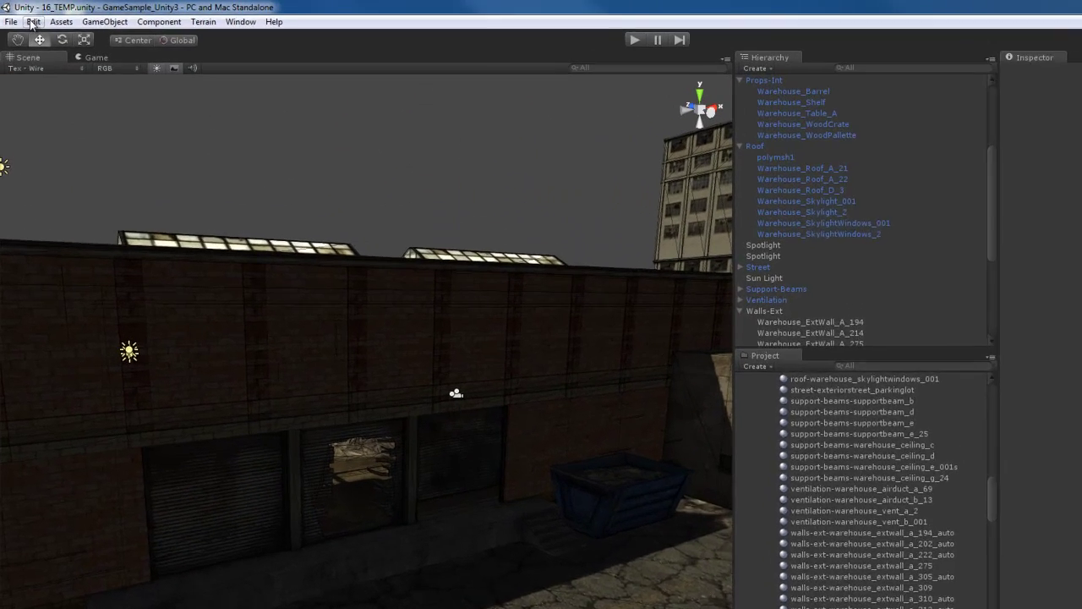
Step: Open the project's quality settings and set Editor Quality to Fastest
click(27, 17)
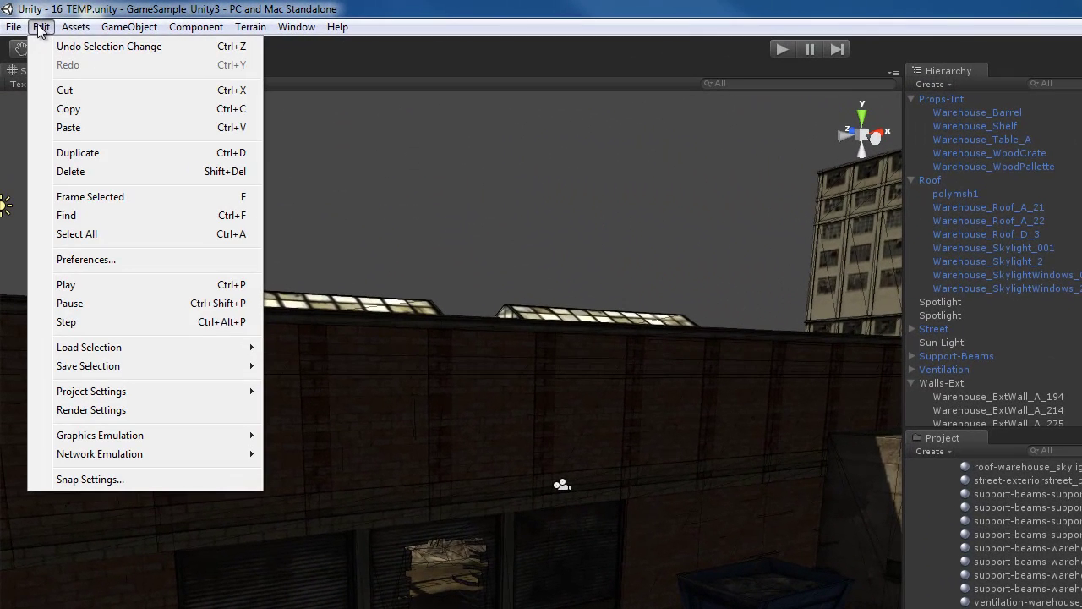
mouse_move(127, 394)
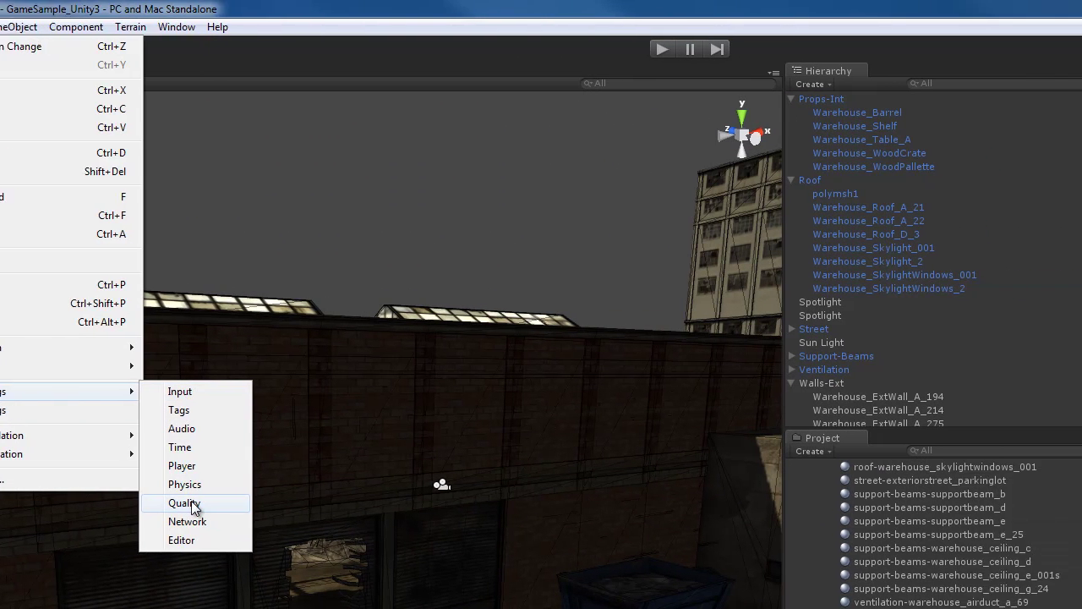
click(306, 502)
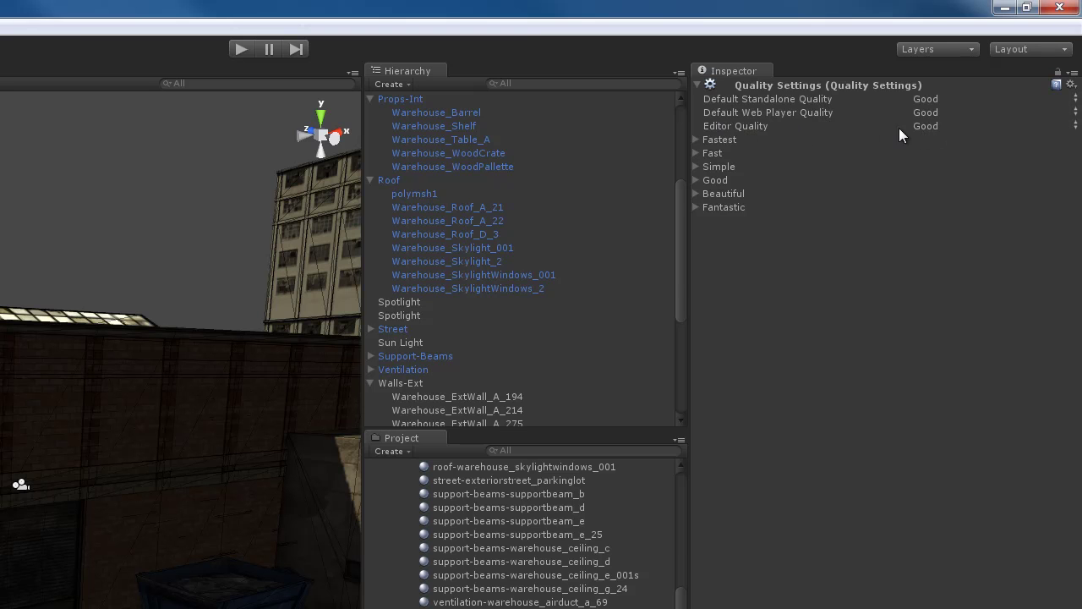
click(926, 127)
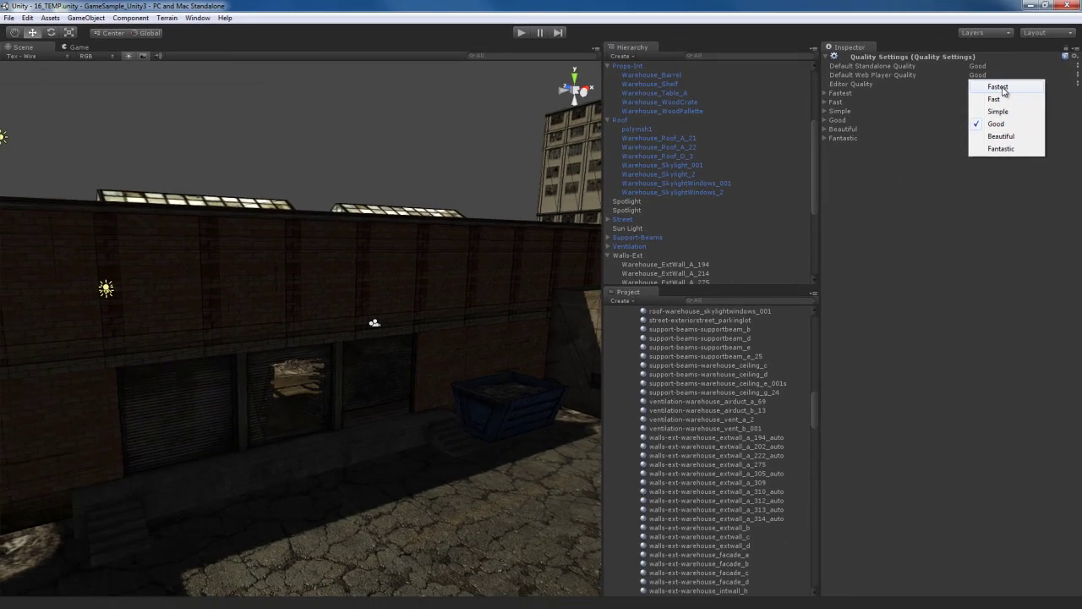
click(956, 130)
right_drag(399, 361, 372, 362)
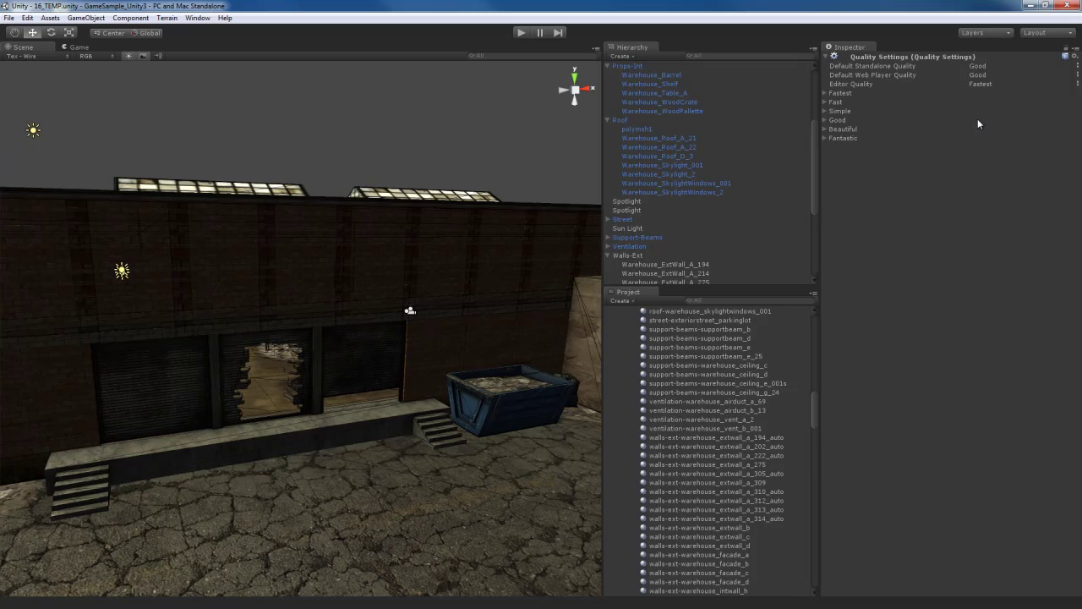
Step: Switch Editor Quality to Good and then to Fantastic, and inspect the shadows on the warehouse floor
click(984, 84)
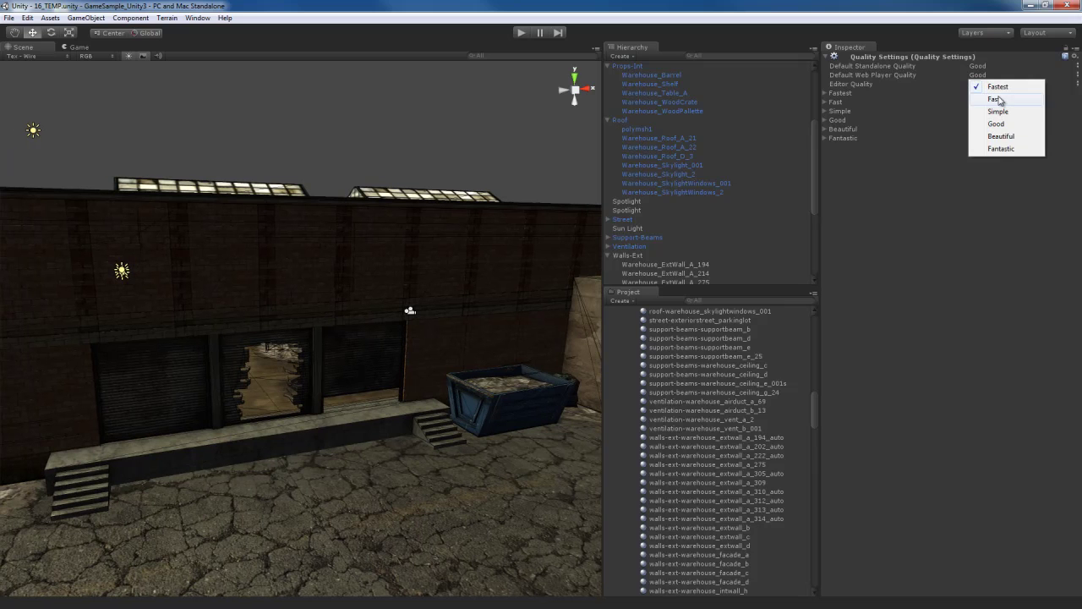
click(996, 124)
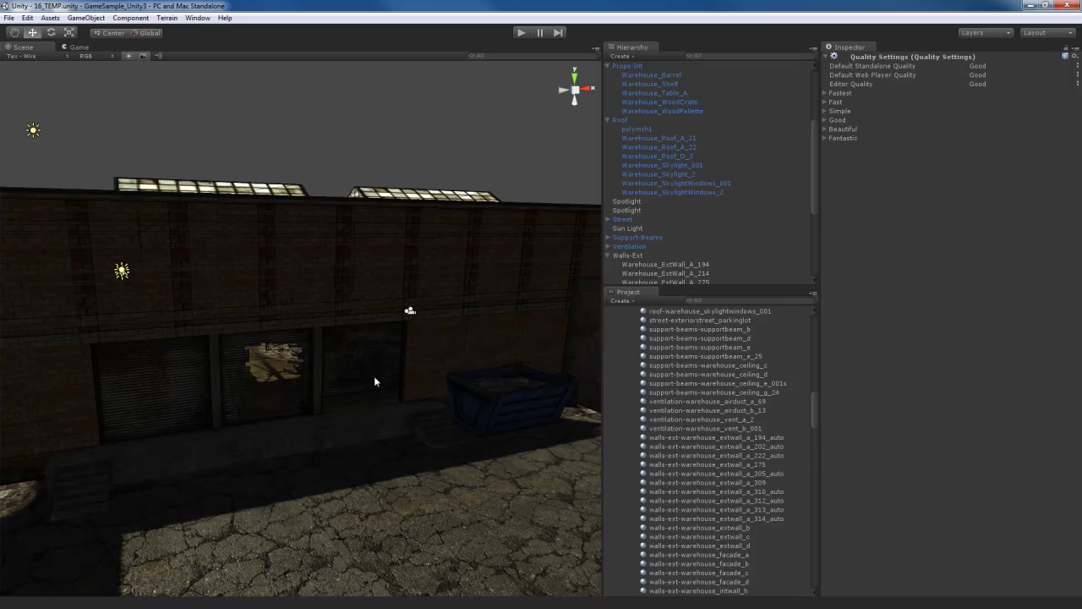
click(976, 83)
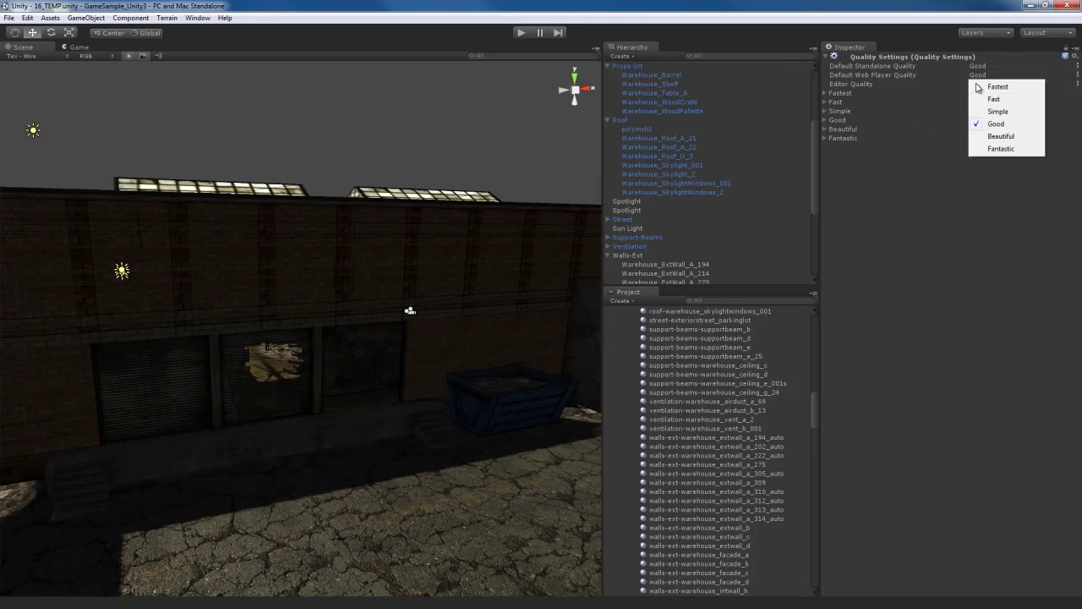
click(1000, 149)
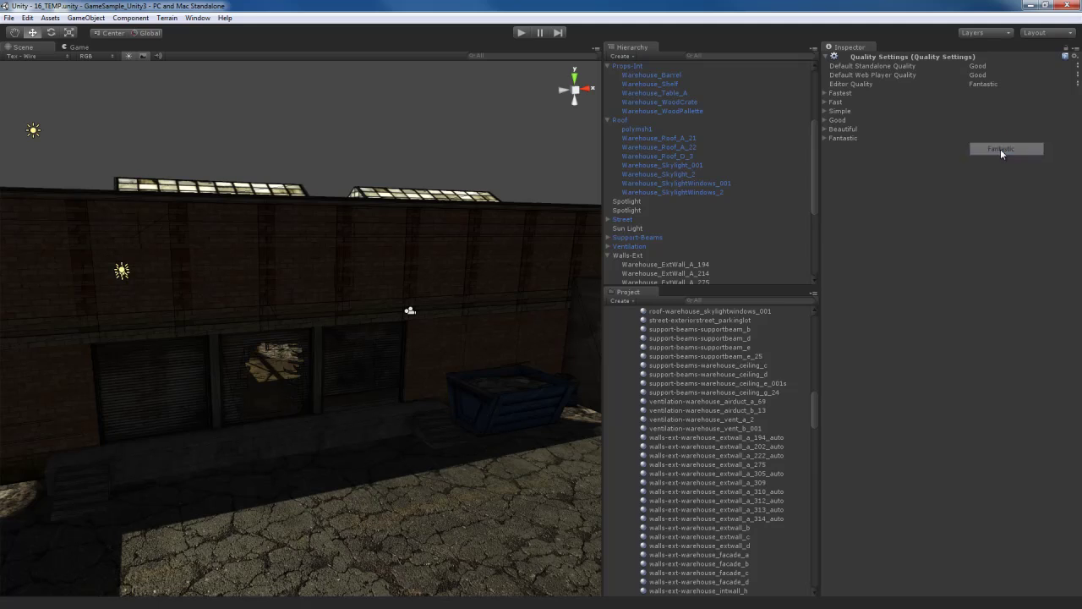
right_drag(594, 382, 228, 499)
right_drag(318, 319, 387, 431)
key(w)
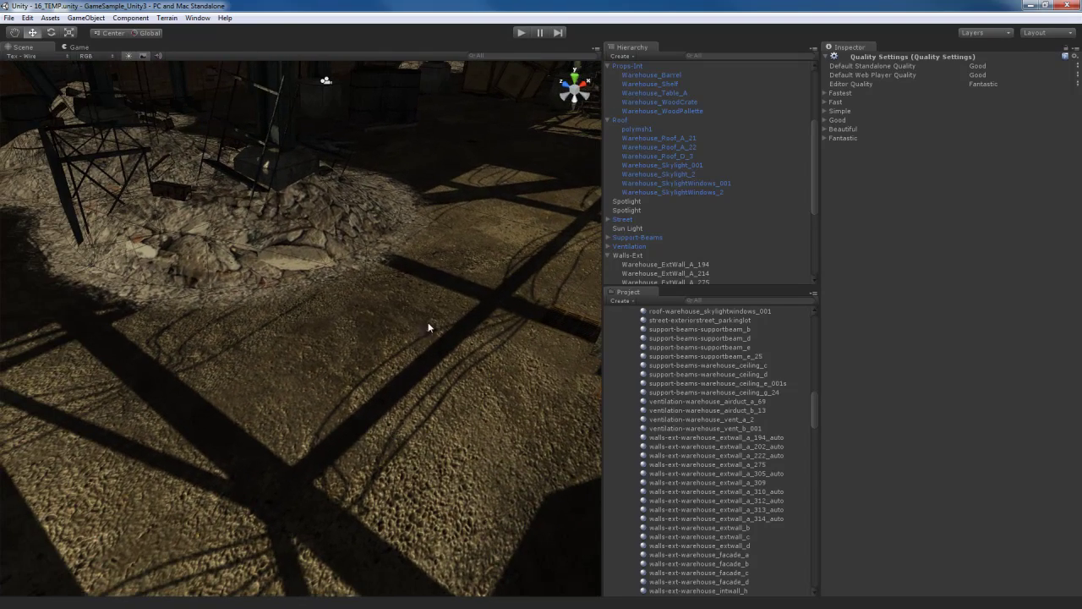
Step: Compare the interior shadows by switching Editor Quality to Good and back to Fantastic
click(992, 82)
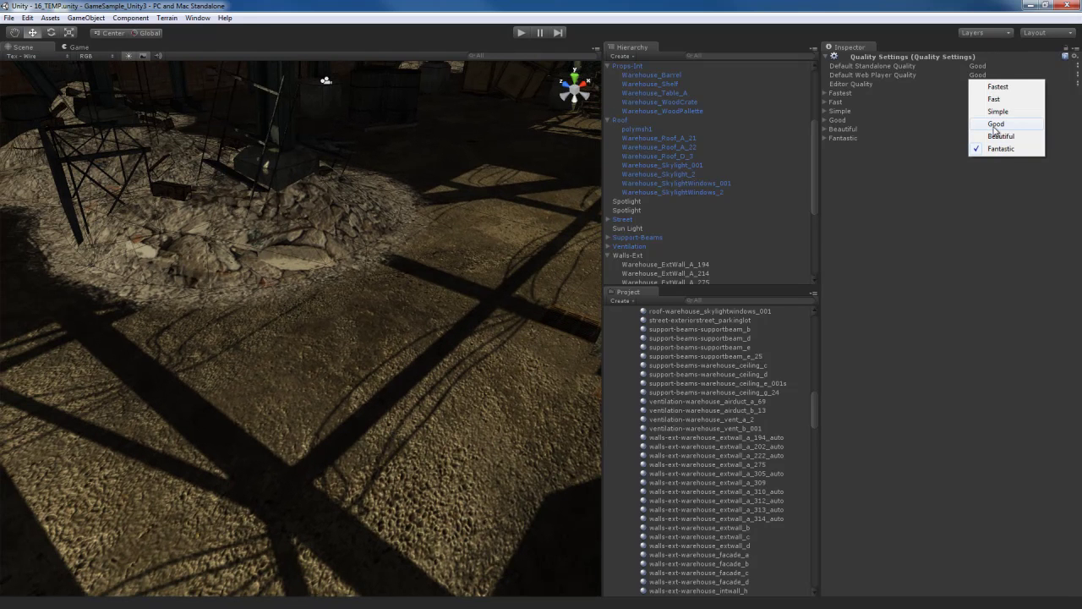
click(995, 124)
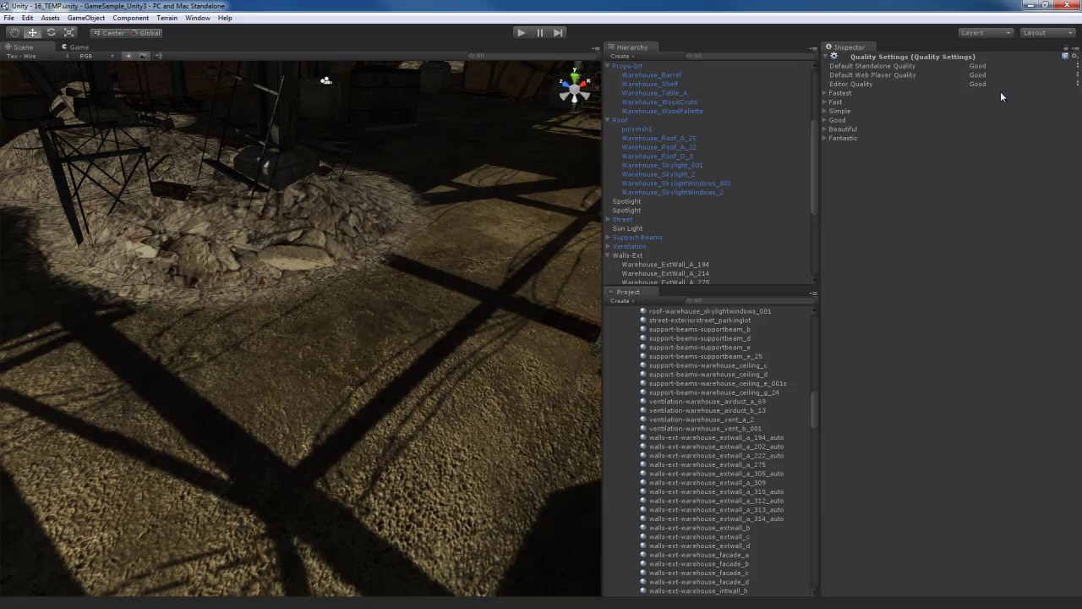
click(975, 82)
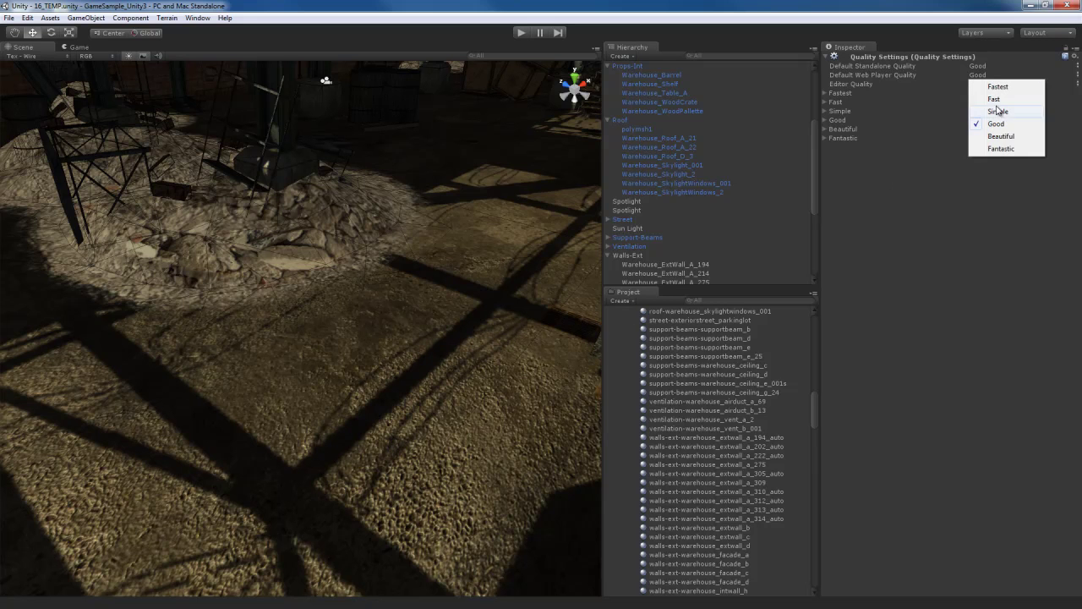
click(997, 149)
right_drag(419, 429, 519, 379)
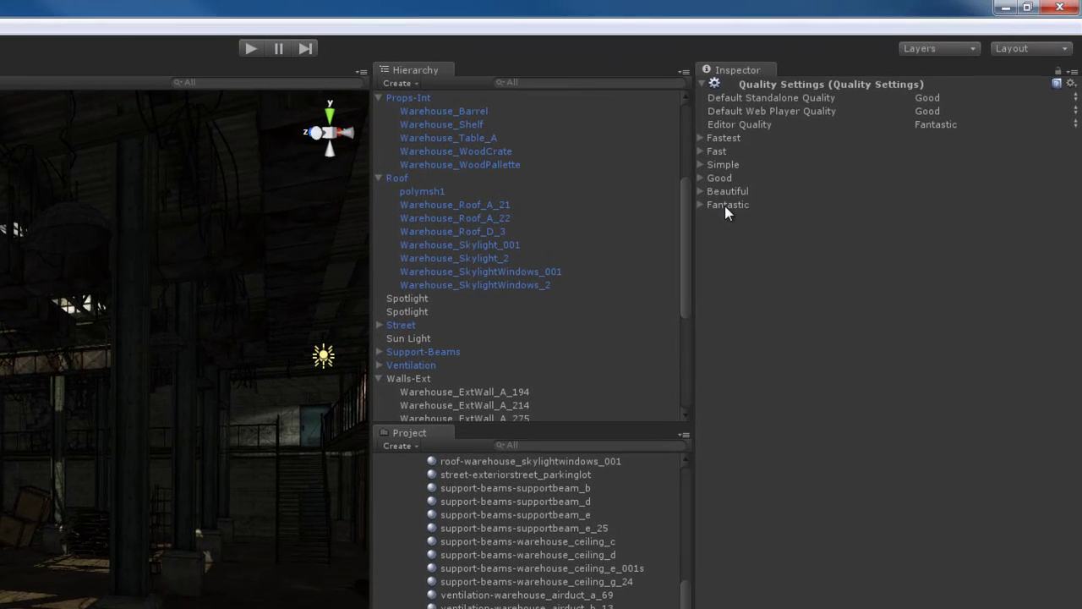
Step: Review the Fantastic quality level's settings, including the Shadow Resolution options, keeping High Resolution
click(840, 138)
click(721, 208)
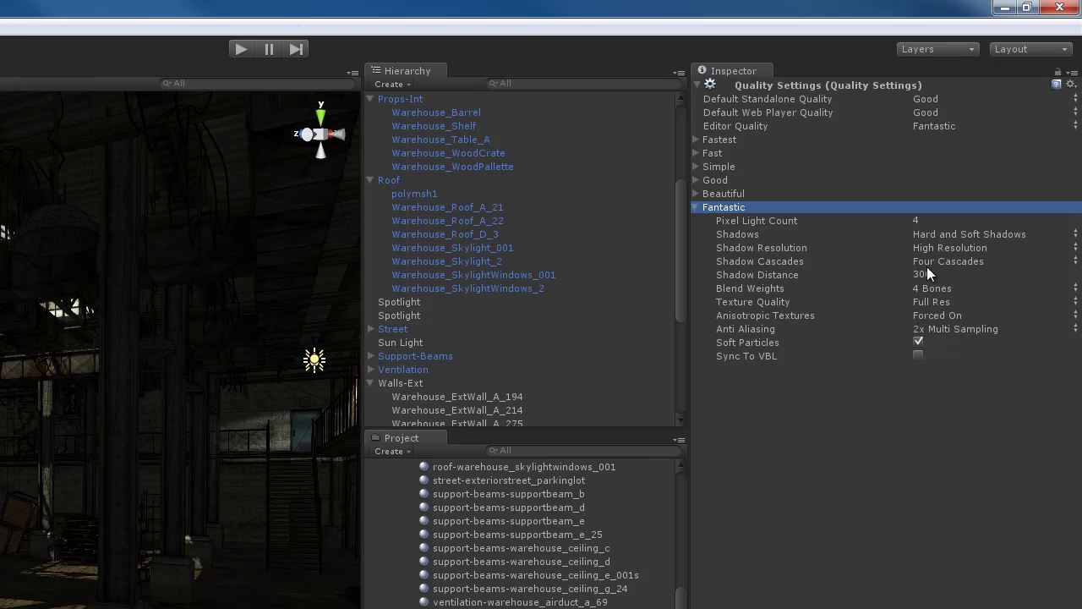
click(965, 247)
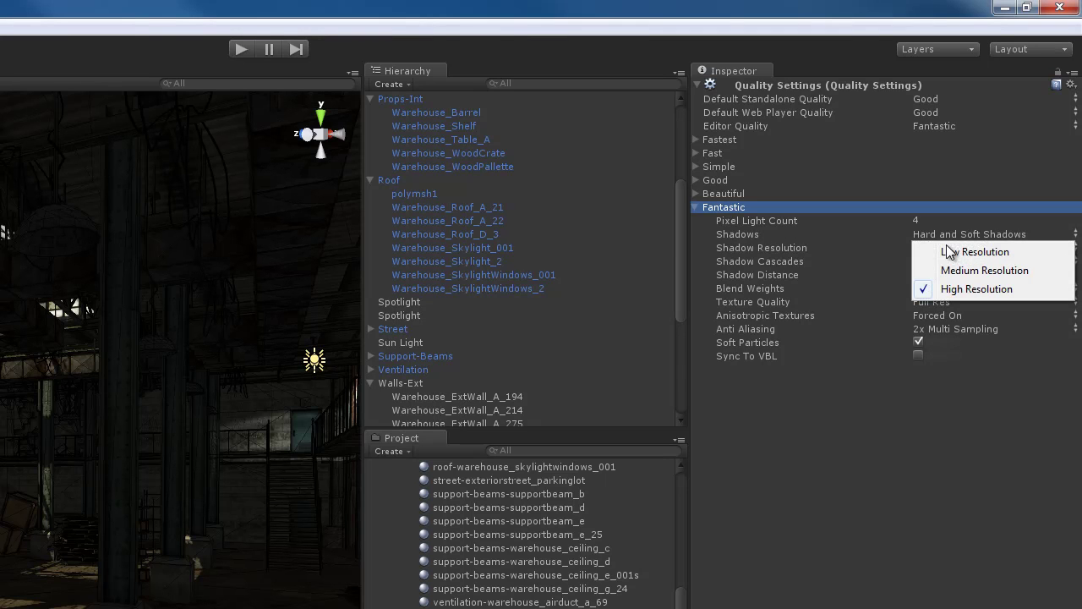
click(959, 292)
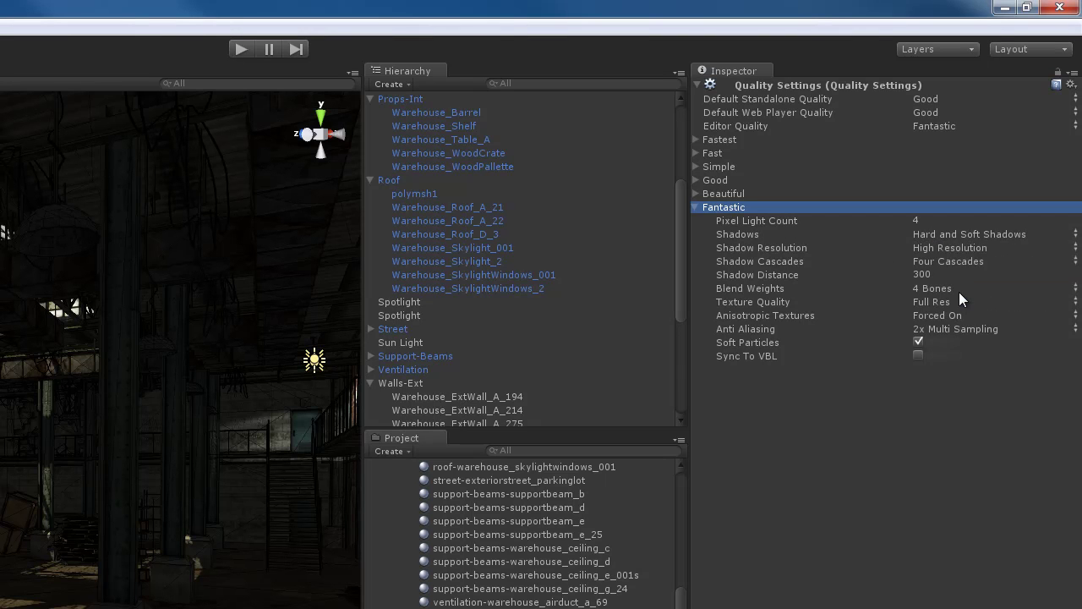
click(726, 208)
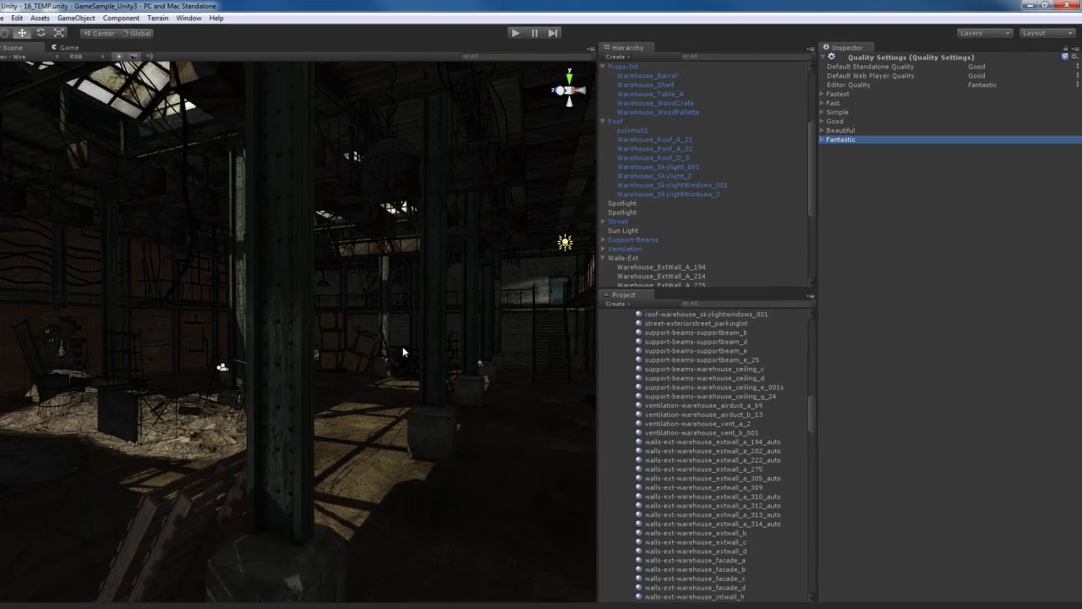
Step: Open the scene's render settings and set the Ambient Light color to black
right_drag(84, 506, 44, 506)
key(a)
right_drag(391, 338, 393, 332)
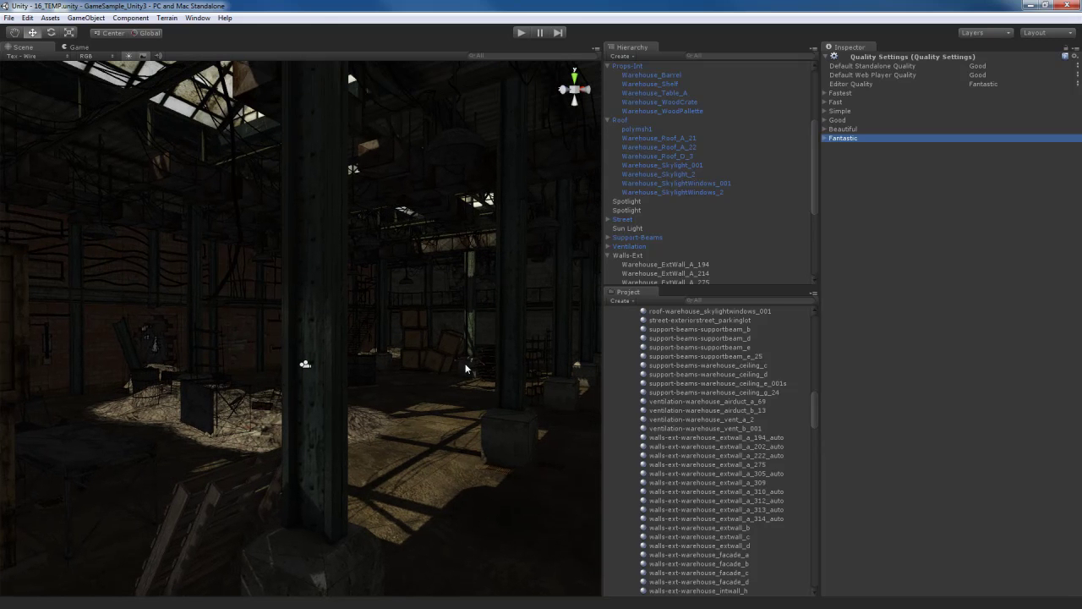
right_drag(459, 368, 355, 369)
key(w)
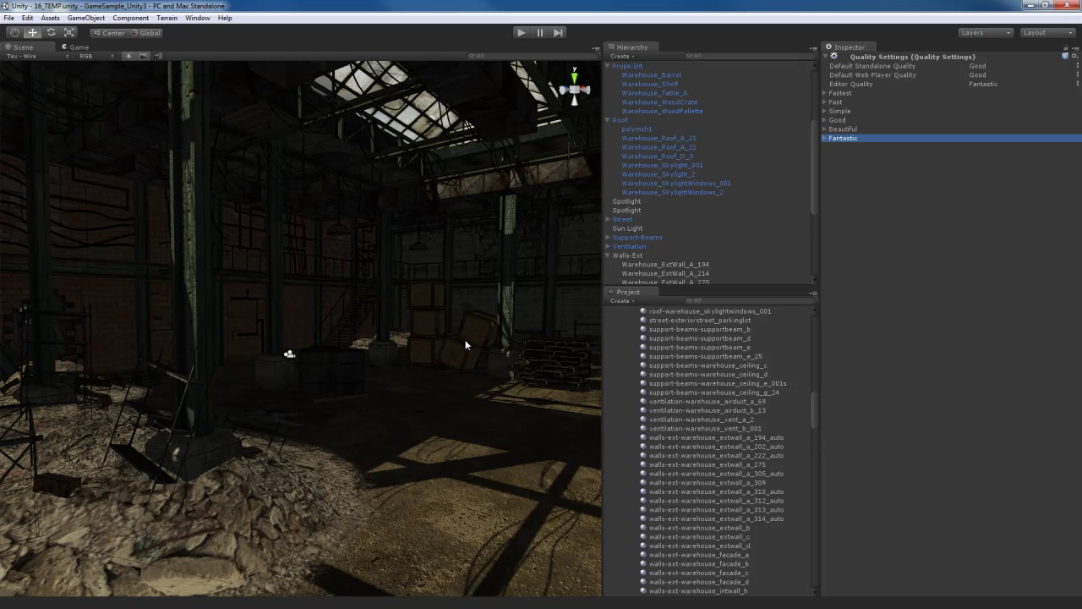
click(29, 18)
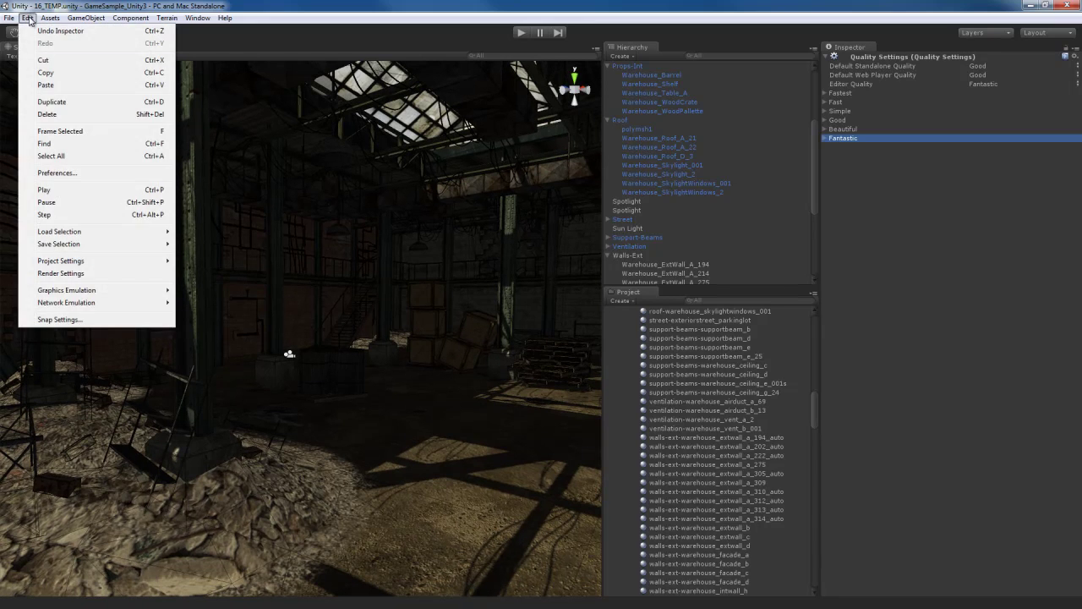
click(73, 273)
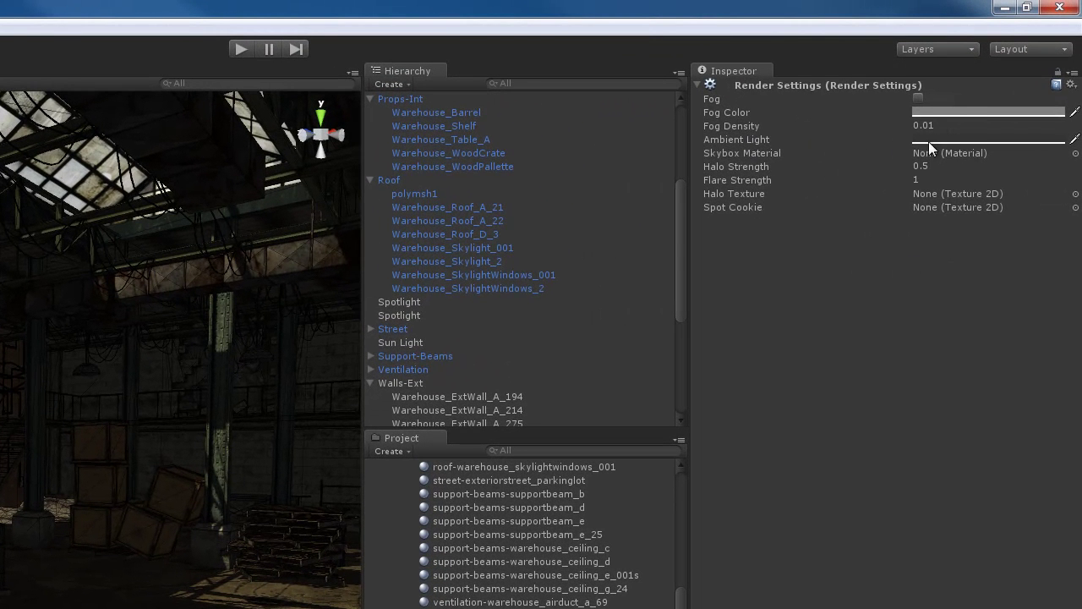
click(970, 140)
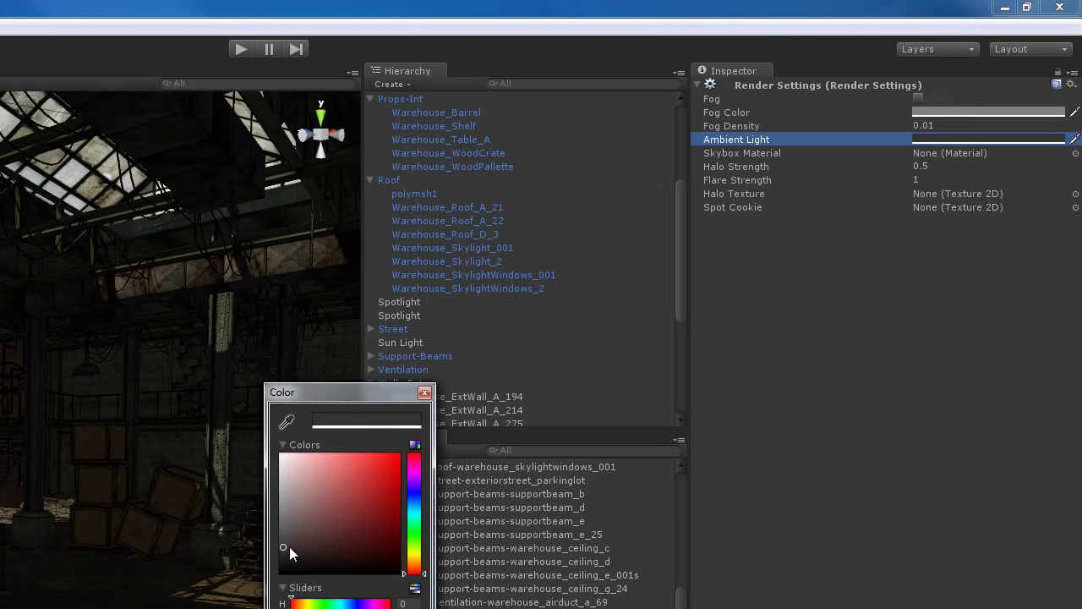
drag(313, 537, 378, 483)
mouse_move(380, 471)
mouse_down()
mouse_move(368, 524)
mouse_move(393, 471)
mouse_move(337, 523)
mouse_move(295, 502)
mouse_move(317, 541)
mouse_move(363, 501)
mouse_move(310, 535)
mouse_move(266, 587)
mouse_up()
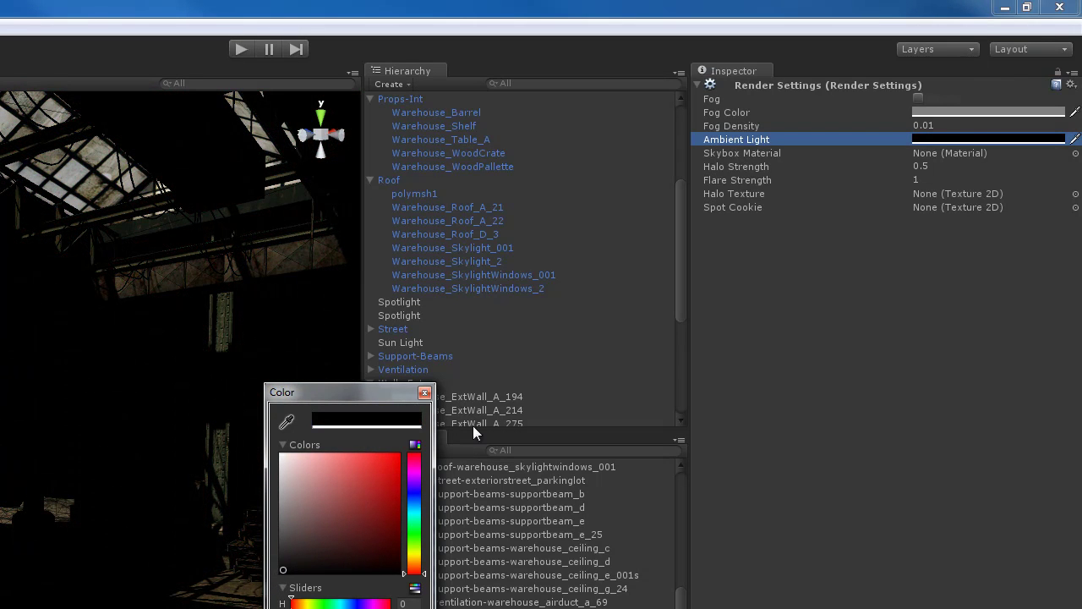
click(425, 393)
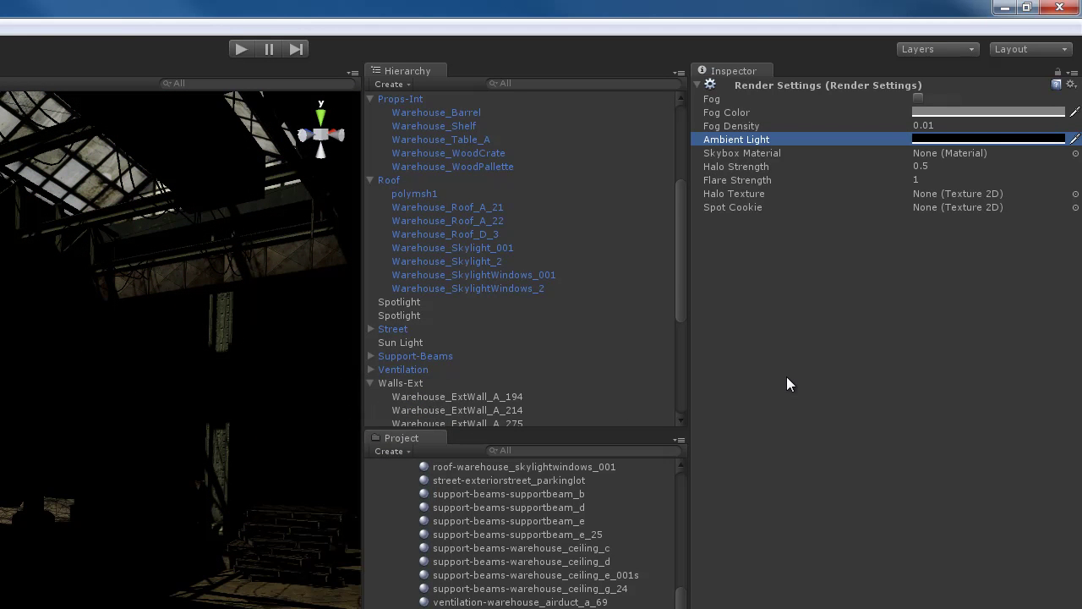
Step: Examine the warehouse interior without ambient light, from the lamp-lit brick wall to the sunlit floor and pallets
right_drag(48, 563, 249, 409)
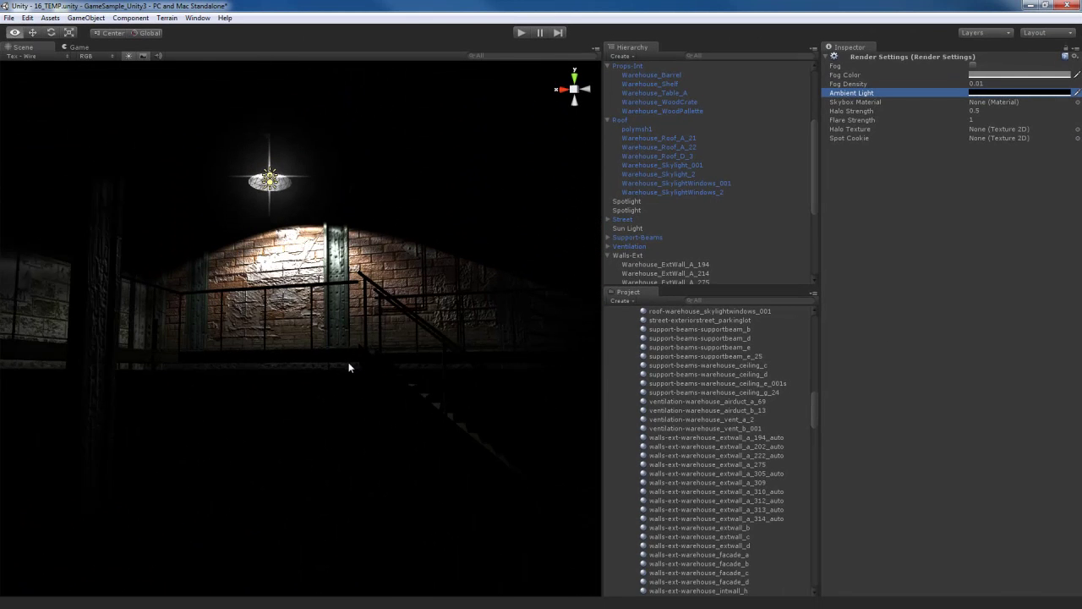
key(w)
right_drag(348, 363, 378, 380)
right_drag(569, 362, 441, 385)
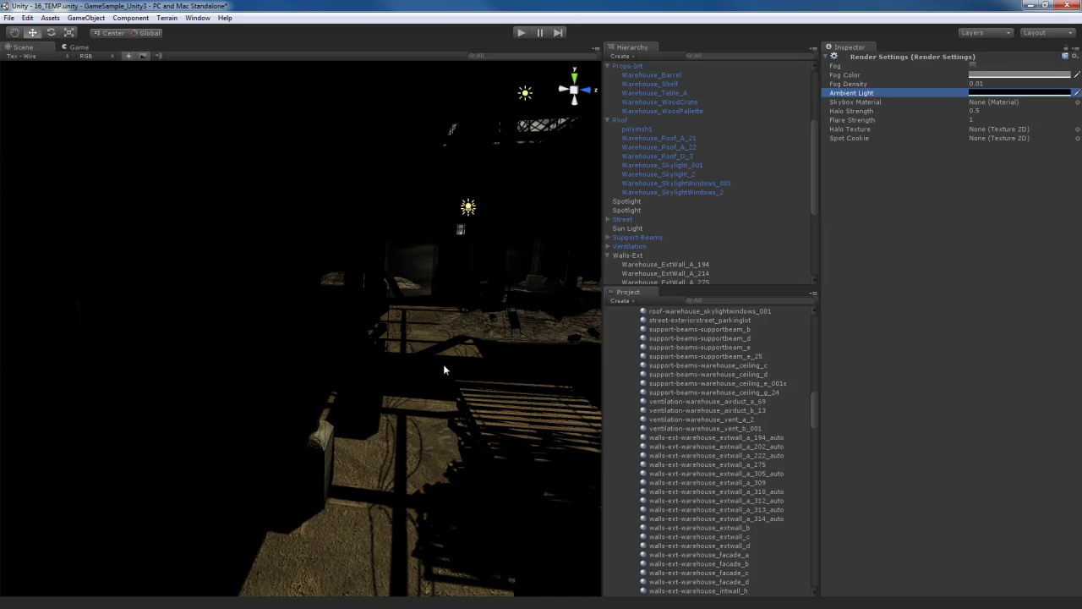
right_drag(443, 370, 399, 398)
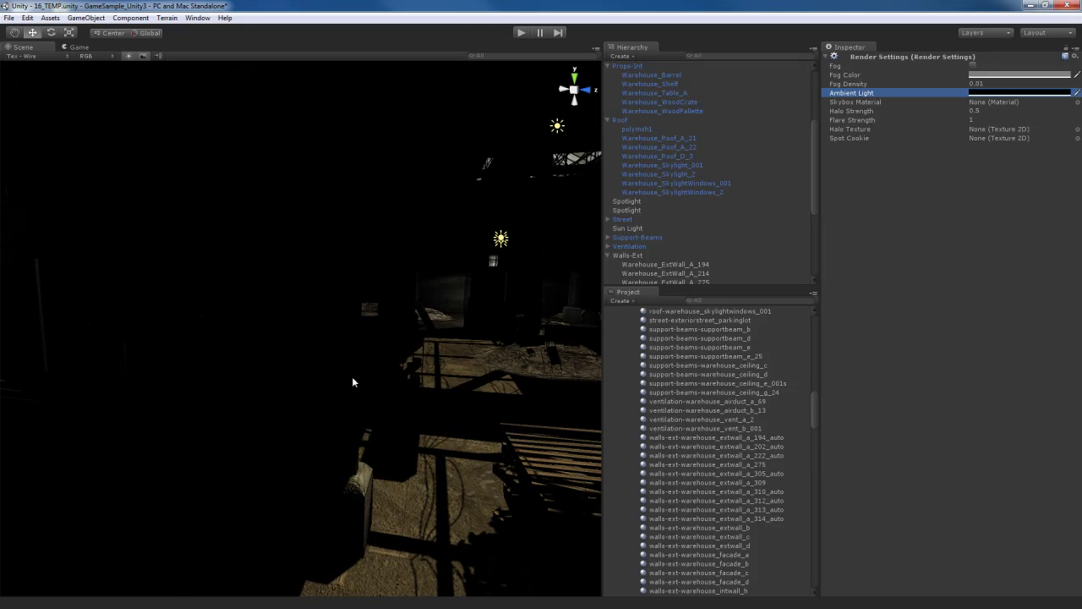
right_drag(405, 402, 368, 399)
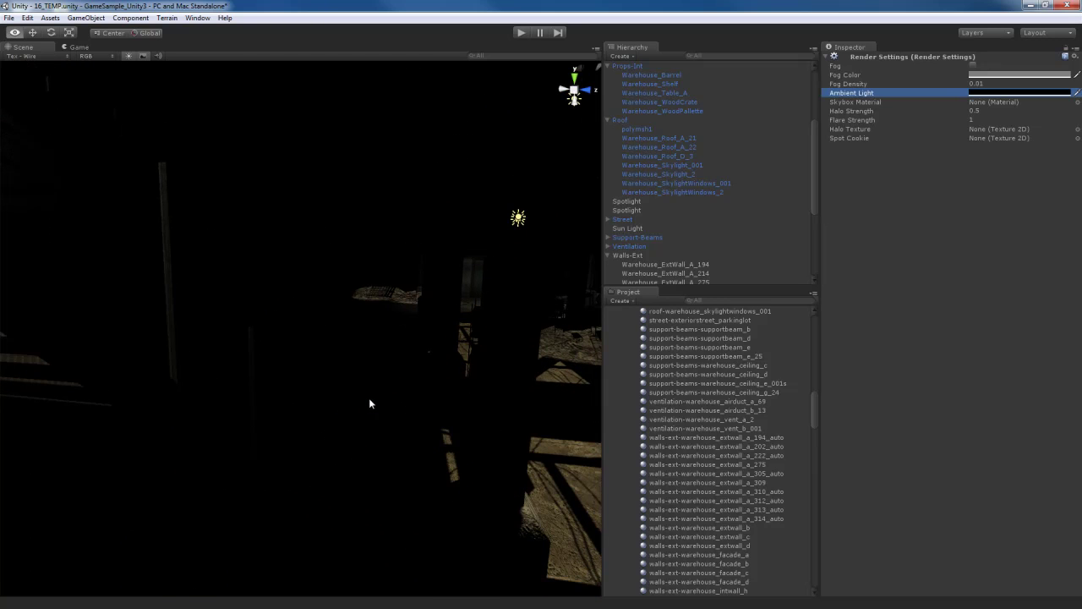
right_drag(369, 399, 454, 415)
right_drag(365, 416, 431, 418)
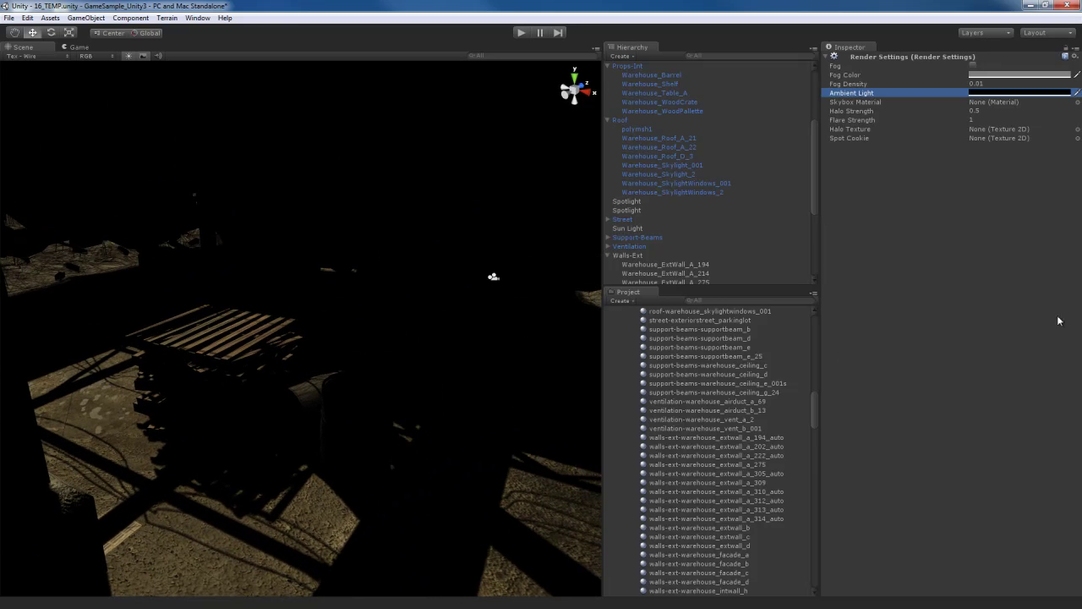
Step: Create a point light and position it over the sunlit floor patch at about X 9.78, Y 2, Z -62.49
click(86, 18)
mouse_move(97, 43)
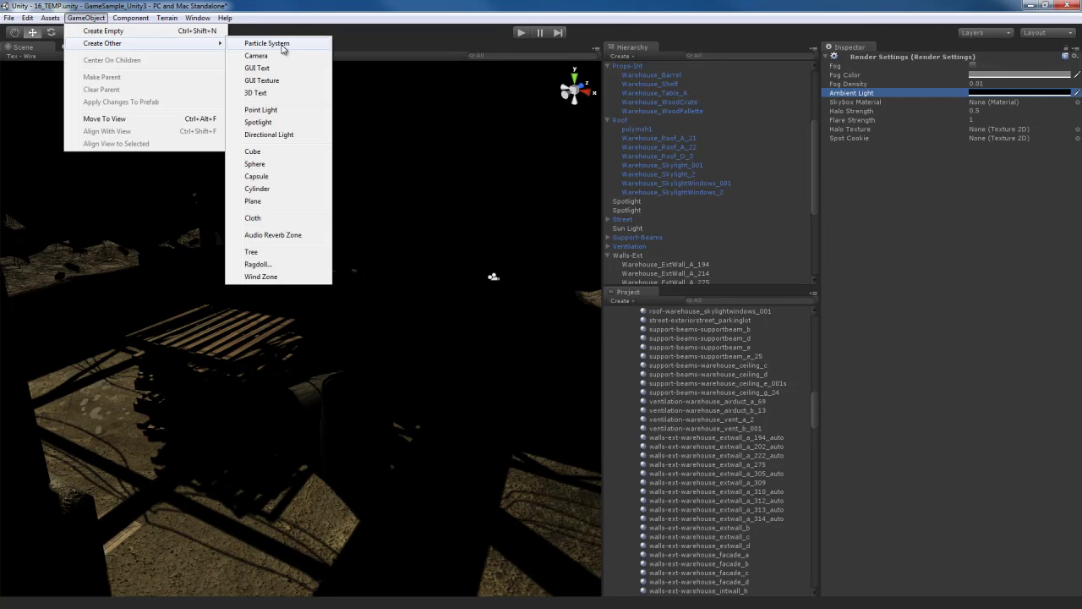
click(260, 110)
key(f)
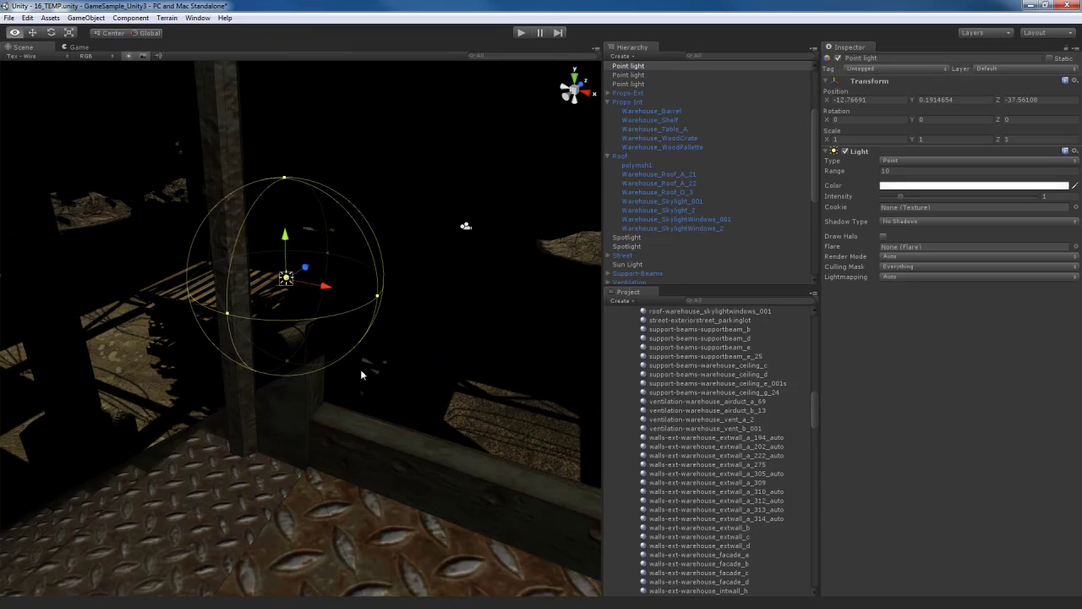
alt+drag(335, 289, 361, 324)
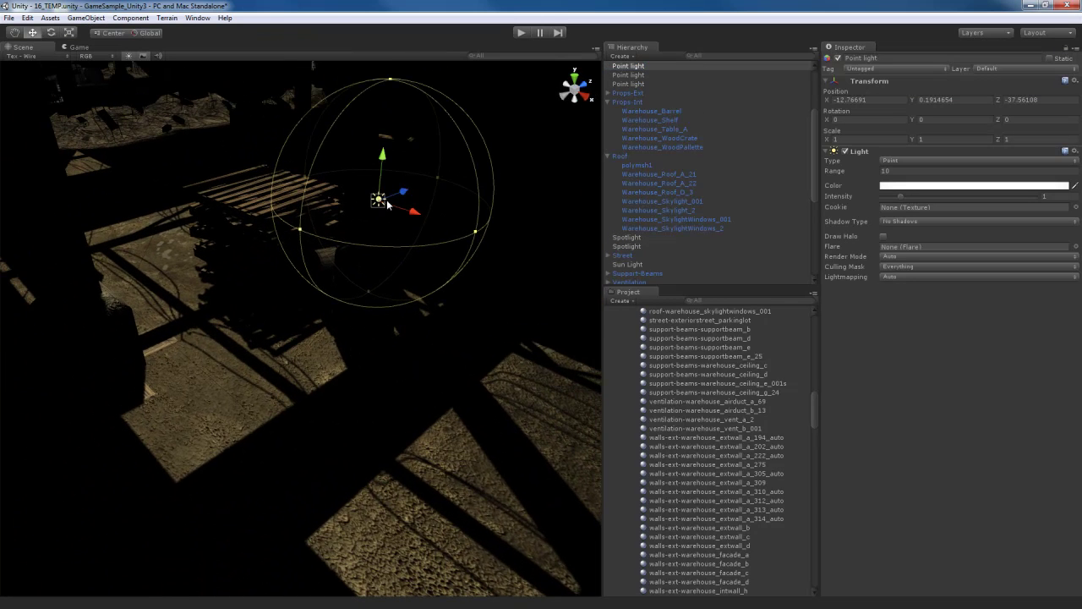
drag(381, 210, 450, 431)
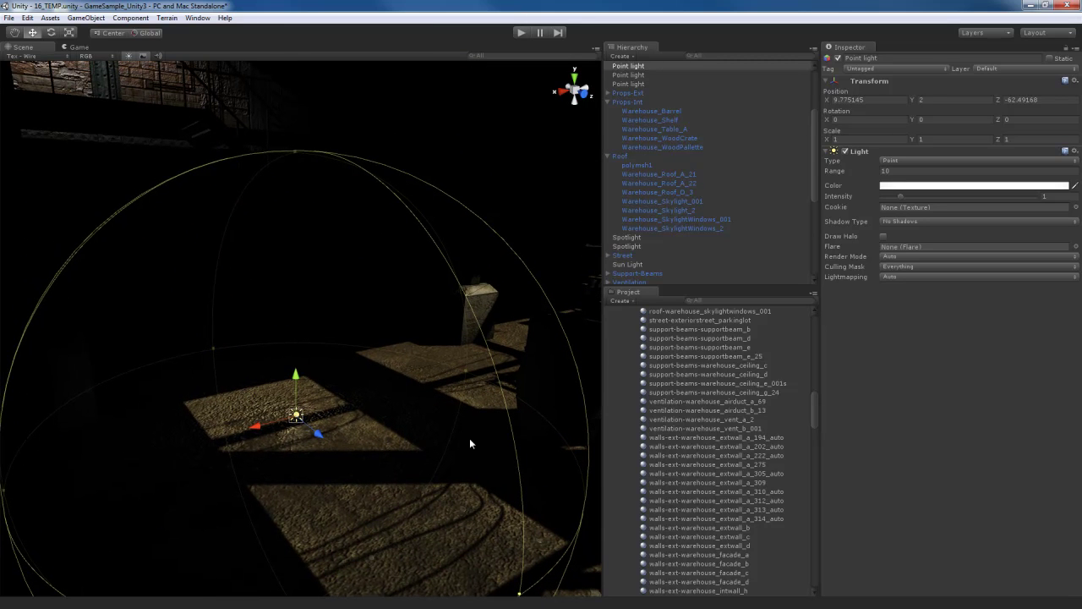
mouse_move(469, 438)
alt+mouse_down()
mouse_move(478, 449)
mouse_move(450, 443)
alt+mouse_up()
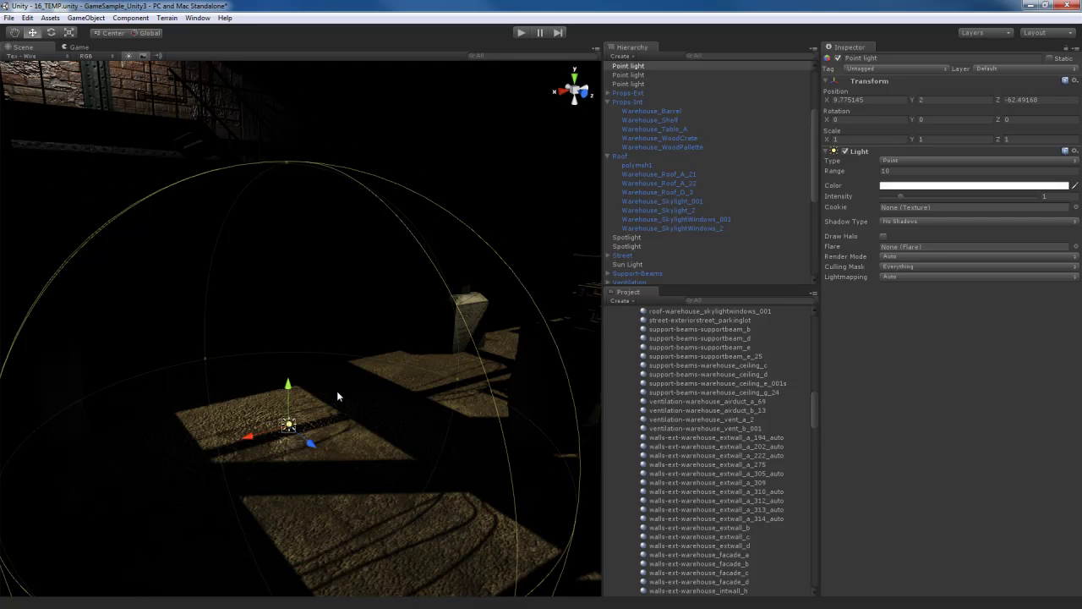
mouse_move(289, 386)
mouse_down()
mouse_move(289, 421)
mouse_move(288, 398)
mouse_up()
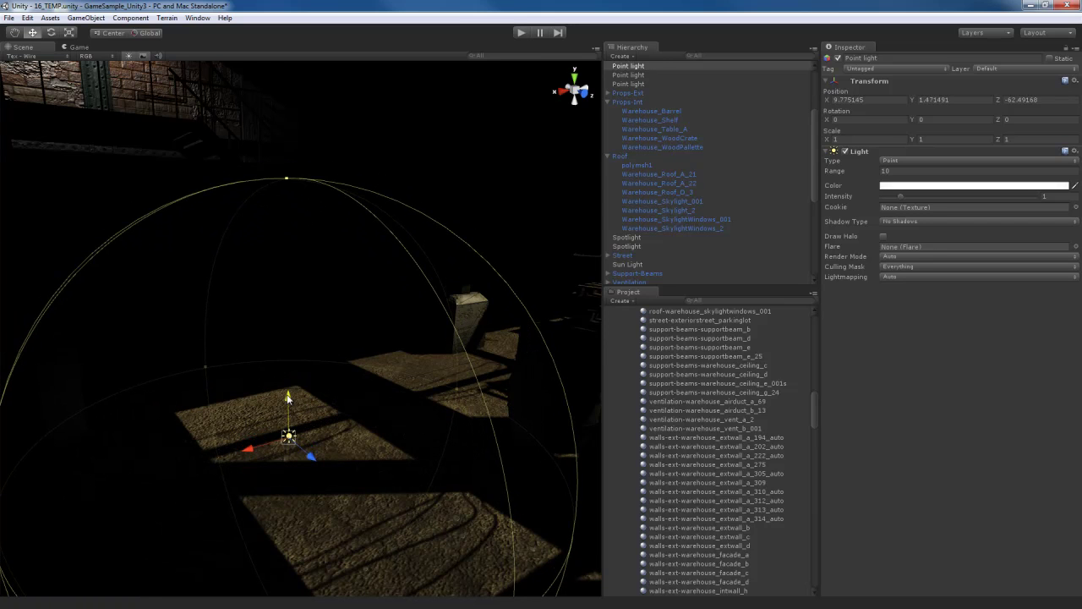
key(ctrl+z)
Step: Lower the point light to just above the sunlit floor patch, at about Y 0.39
alt+drag(392, 414, 361, 427)
scroll(337, 426, down, 2)
scroll(361, 426, up, 2)
right_drag(357, 427, 373, 404)
key(a)
key(w)
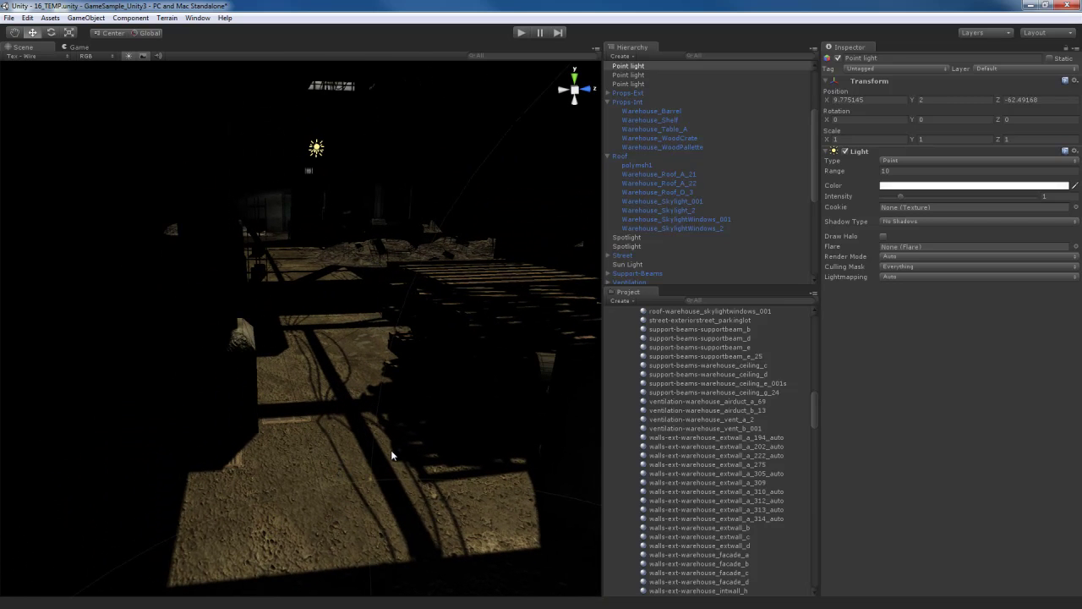
right_drag(391, 451, 265, 476)
right_drag(369, 446, 320, 394)
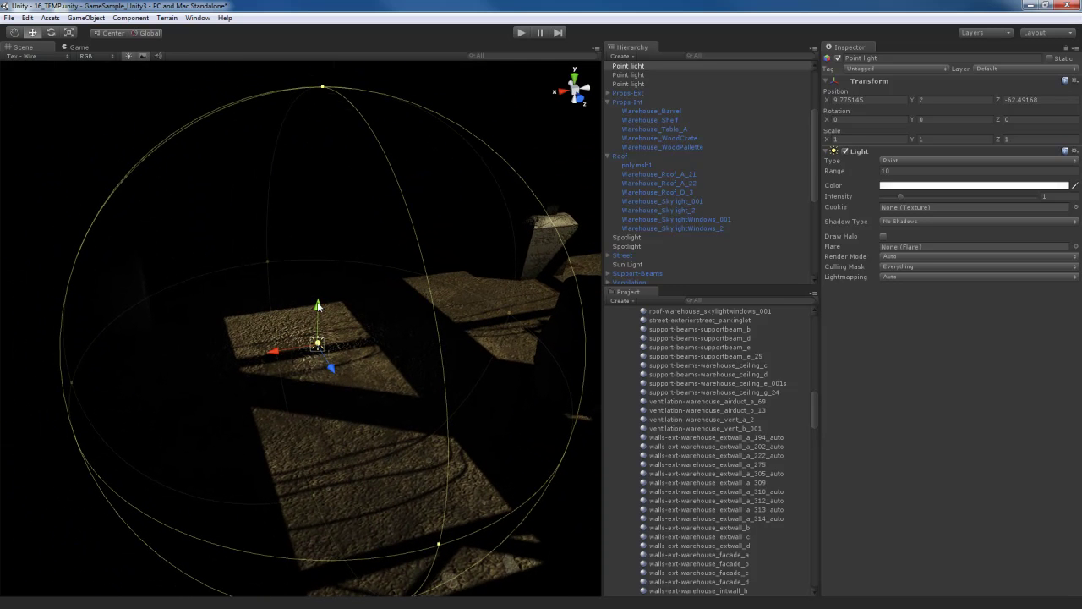
drag(318, 306, 313, 336)
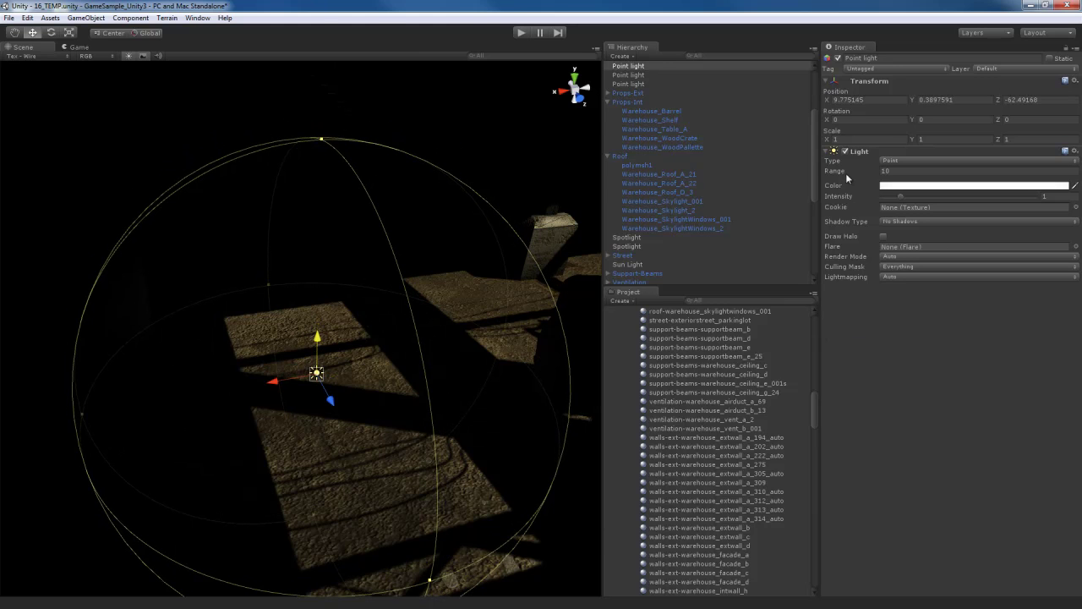
Step: Increase the point light's Range to about 23.8 and its Intensity to about 3.05
drag(837, 175, 903, 177)
alt+drag(359, 390, 503, 407)
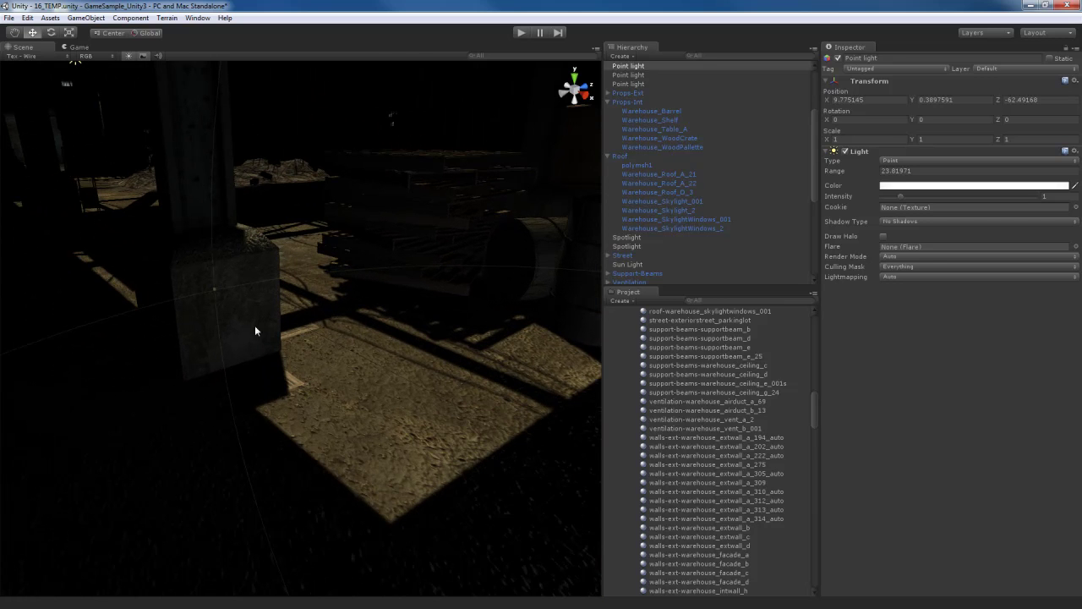
right_drag(278, 406, 194, 433)
key(w)
drag(901, 196, 942, 199)
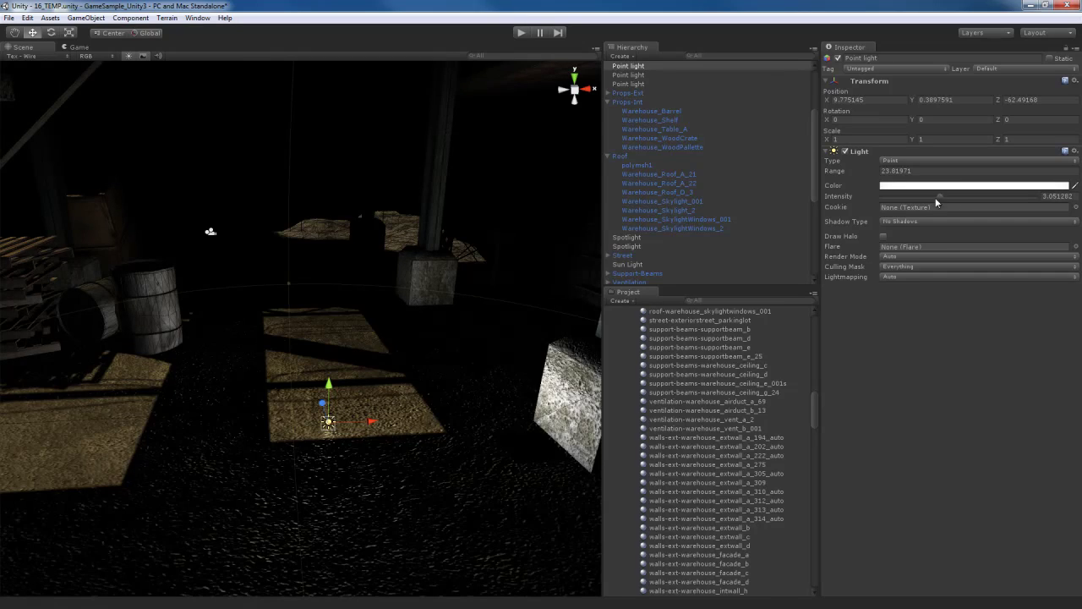
right_drag(484, 346, 425, 354)
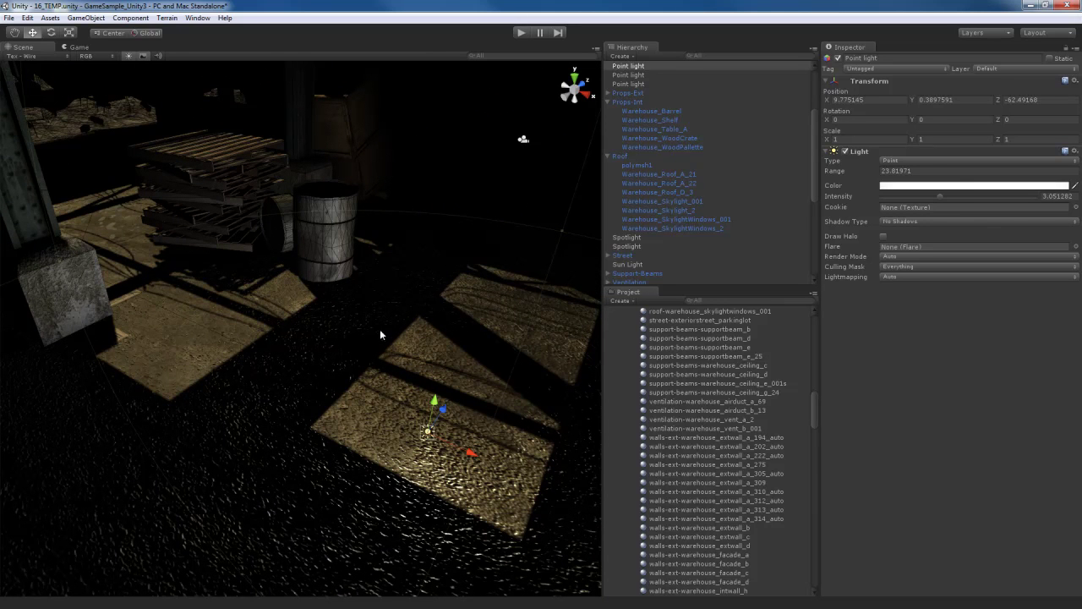
Step: Sample a warm brown from the sunlit floor as the point light's color
click(956, 187)
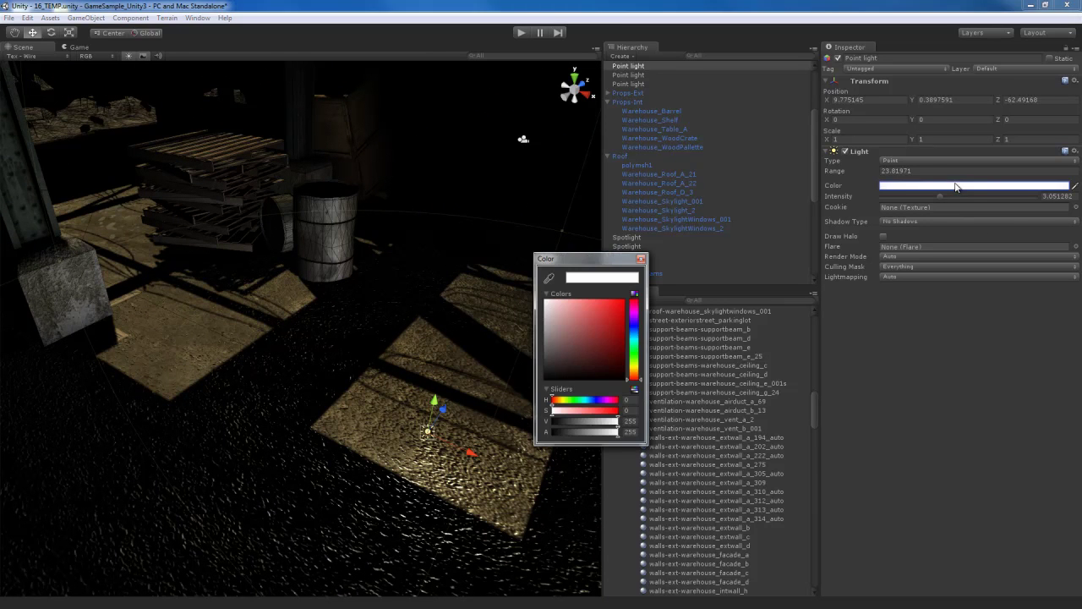
click(551, 280)
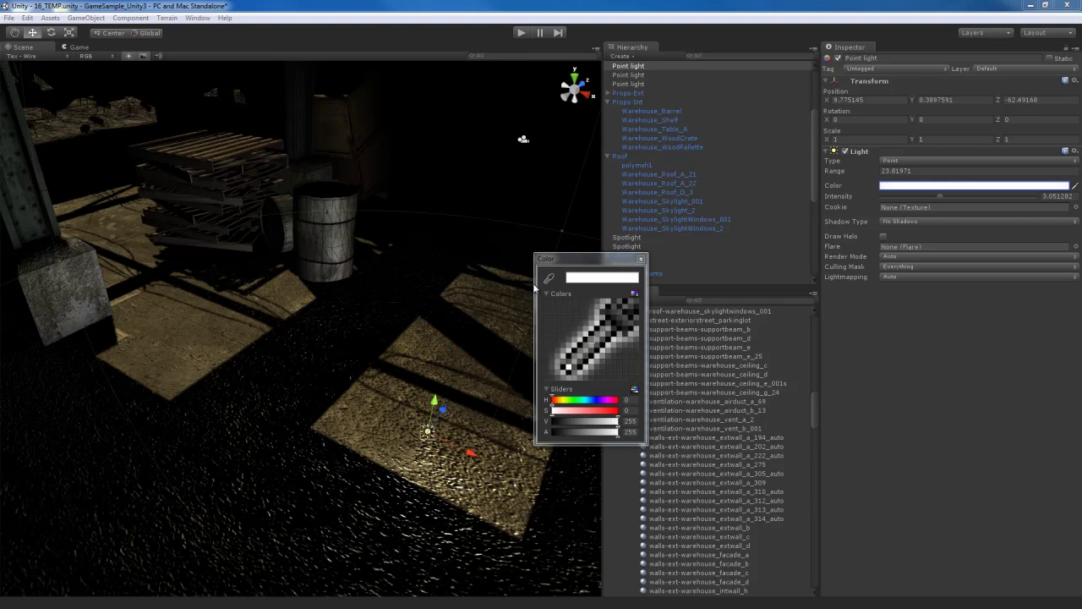
click(388, 428)
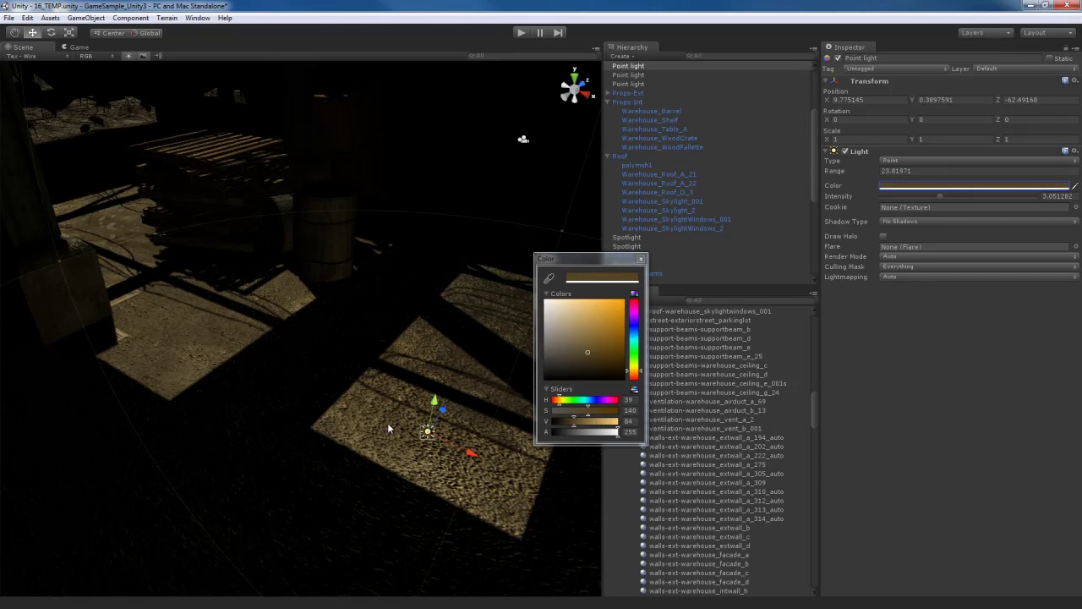
click(641, 259)
Step: Widen the point light's Range to about 40.4 and set its Intensity to about 2.76
alt+drag(414, 363, 287, 448)
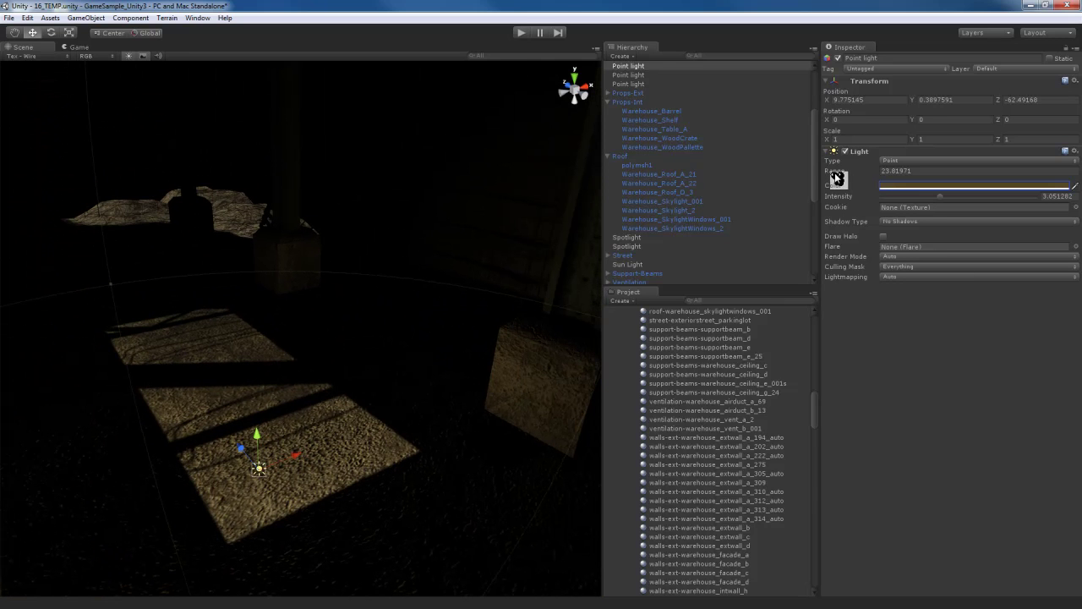
drag(835, 176, 879, 175)
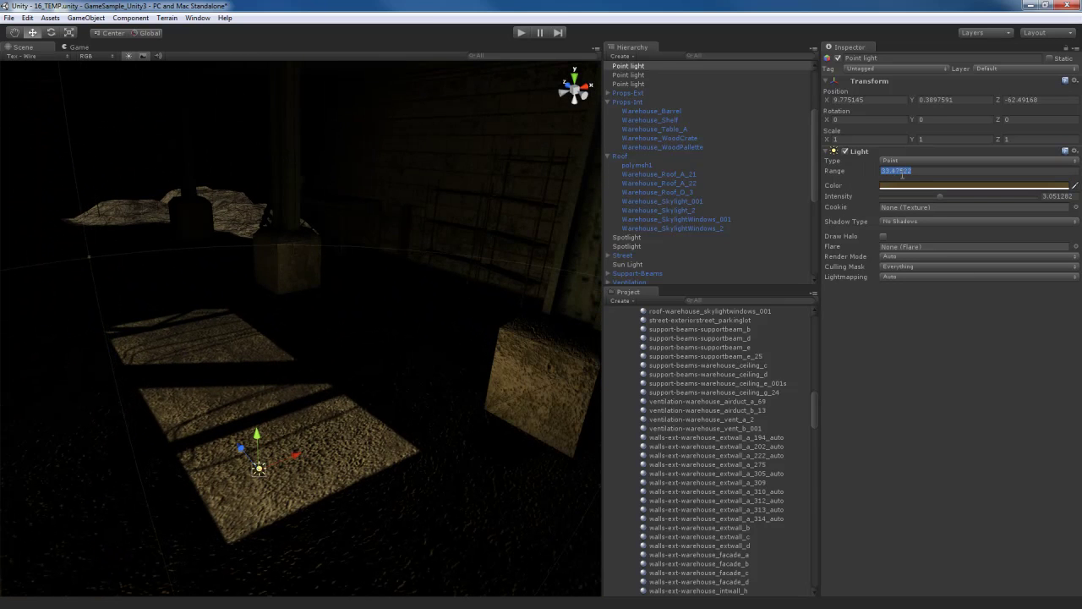
drag(912, 174, 934, 198)
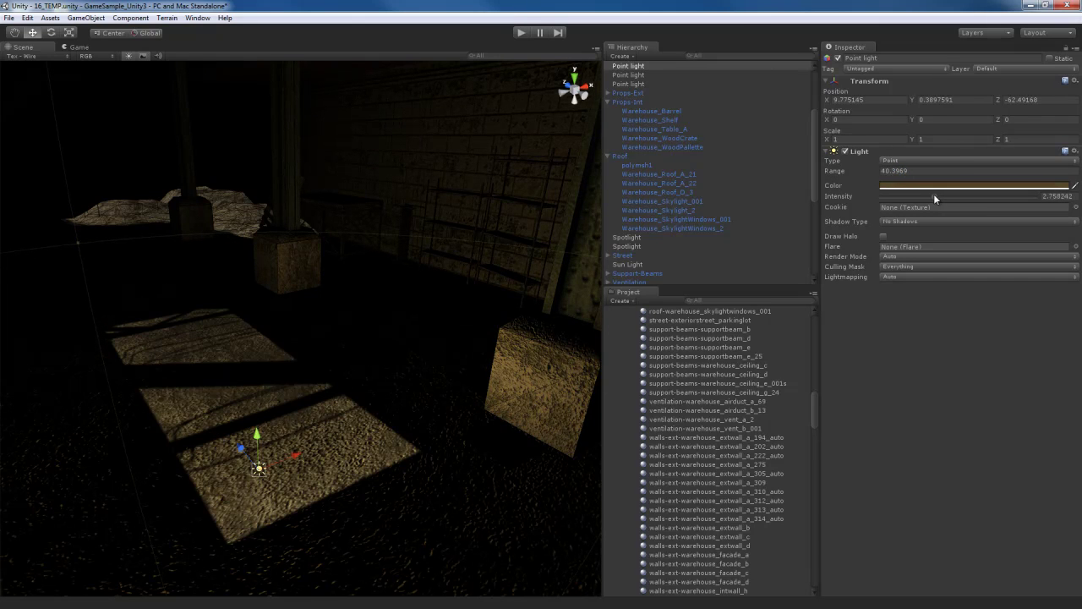
right_drag(545, 304, 210, 381)
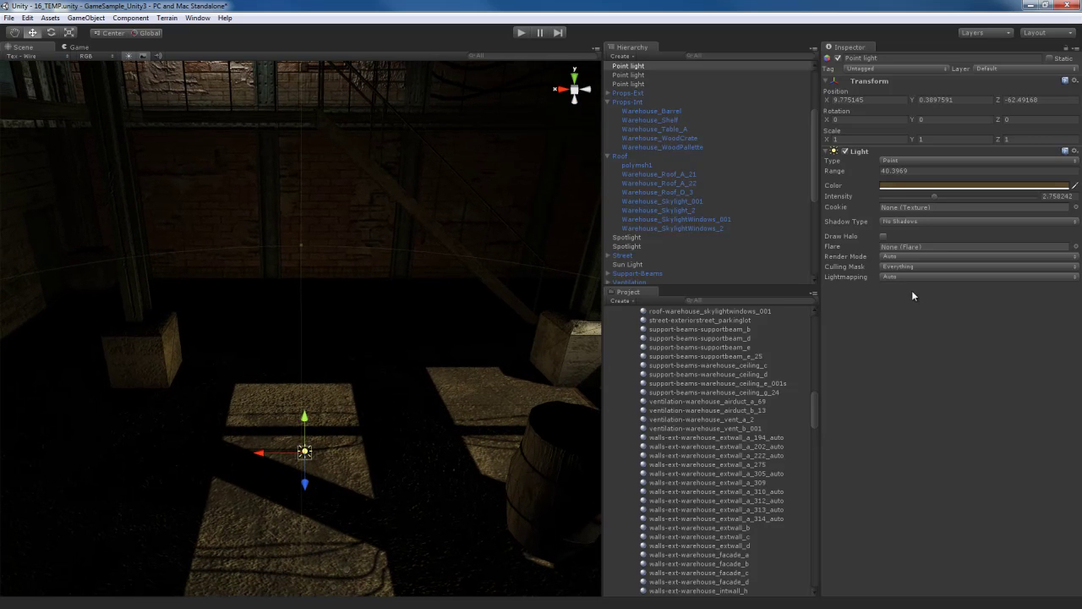
Step: Desaturate and brighten the point light's color to saturation 86 and value 118, keeping hue 39
click(952, 186)
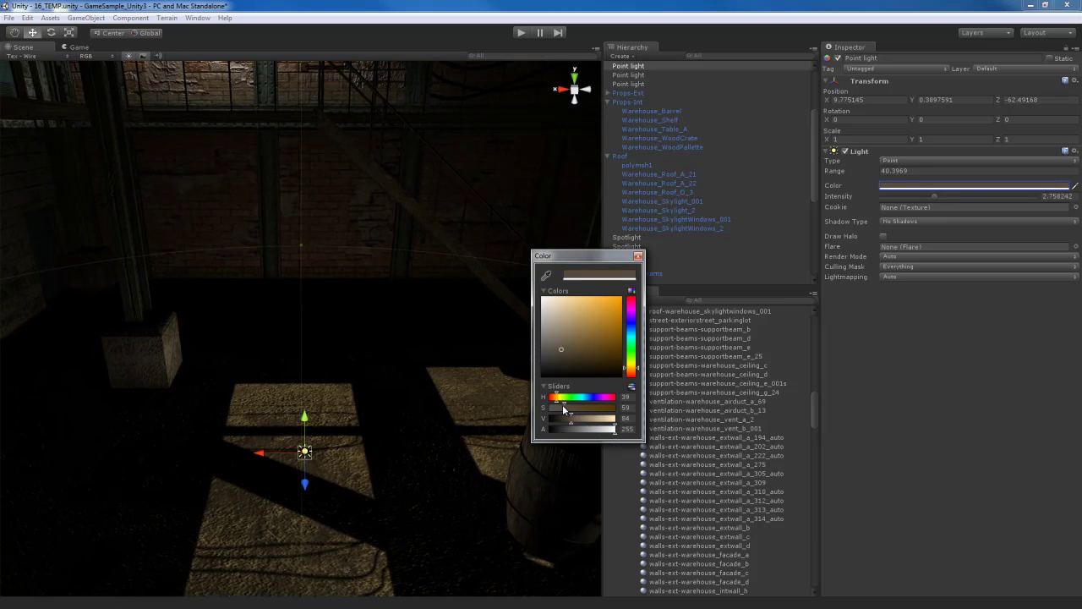
right_drag(484, 414, 357, 393)
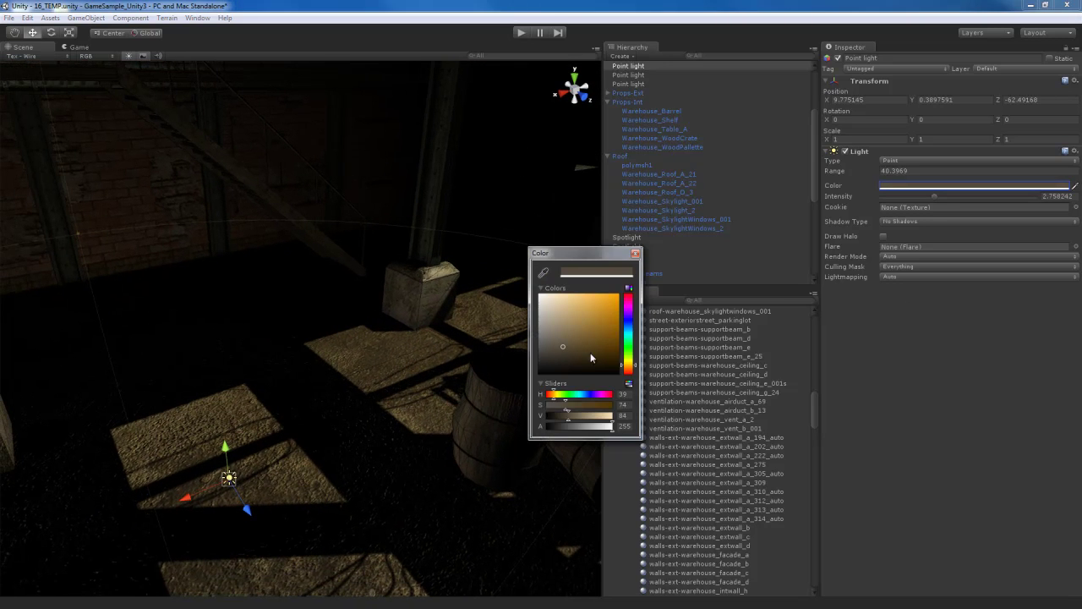
drag(564, 341, 563, 334)
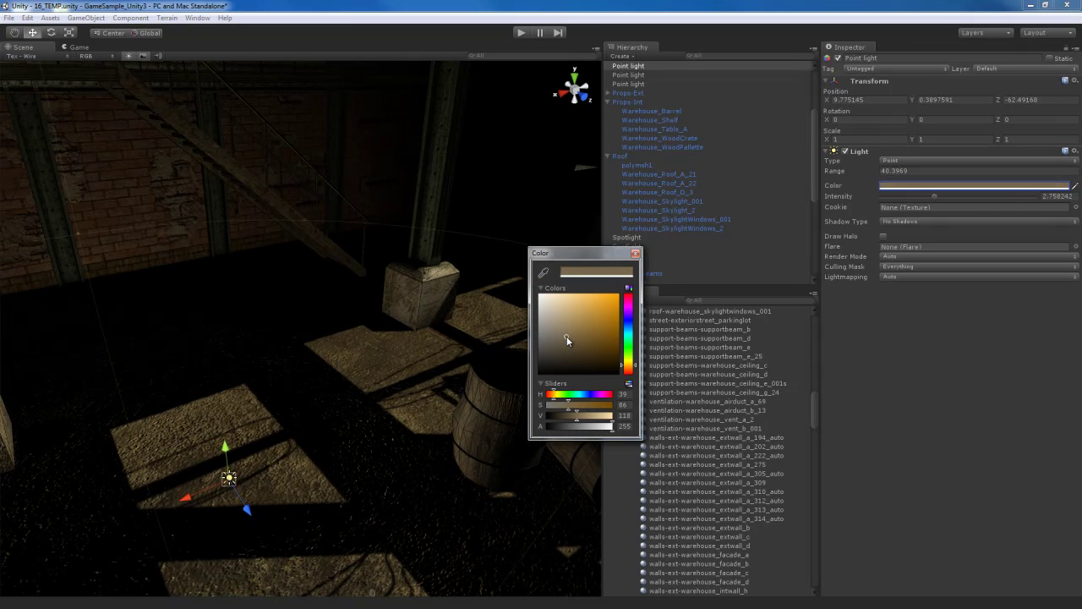
right_drag(469, 390, 474, 471)
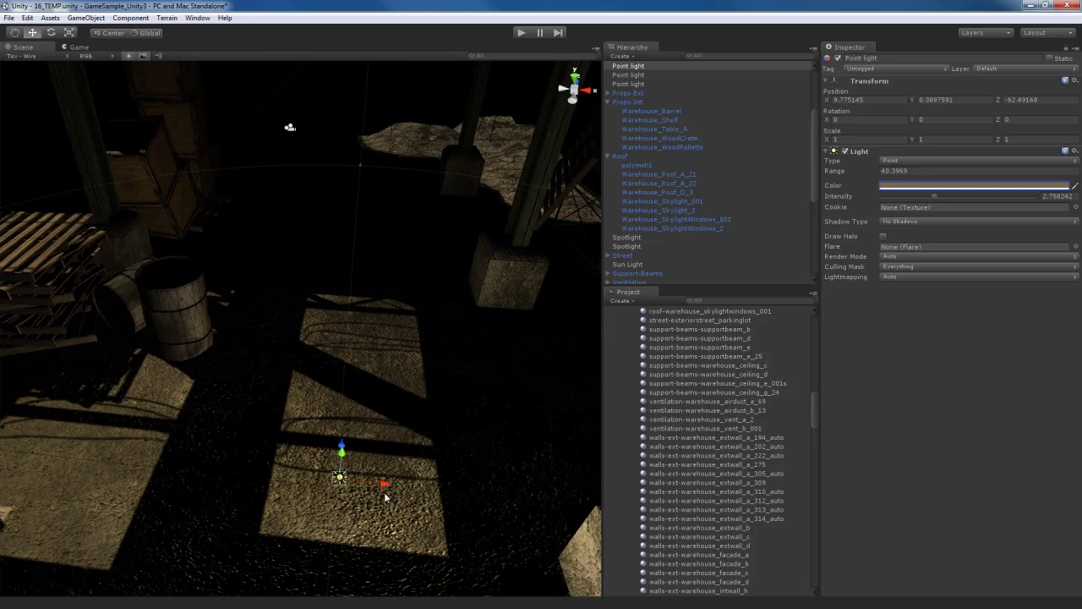
Step: Duplicate the point light and move the copy along the X axis to about -38.7
right_drag(391, 494, 387, 489)
key(ctrl+d)
drag(385, 485, 209, 450)
mouse_move(209, 444)
right_down()
mouse_move(251, 441)
mouse_move(227, 443)
right_up()
scroll(227, 445, down, 5)
scroll(228, 444, up, 2)
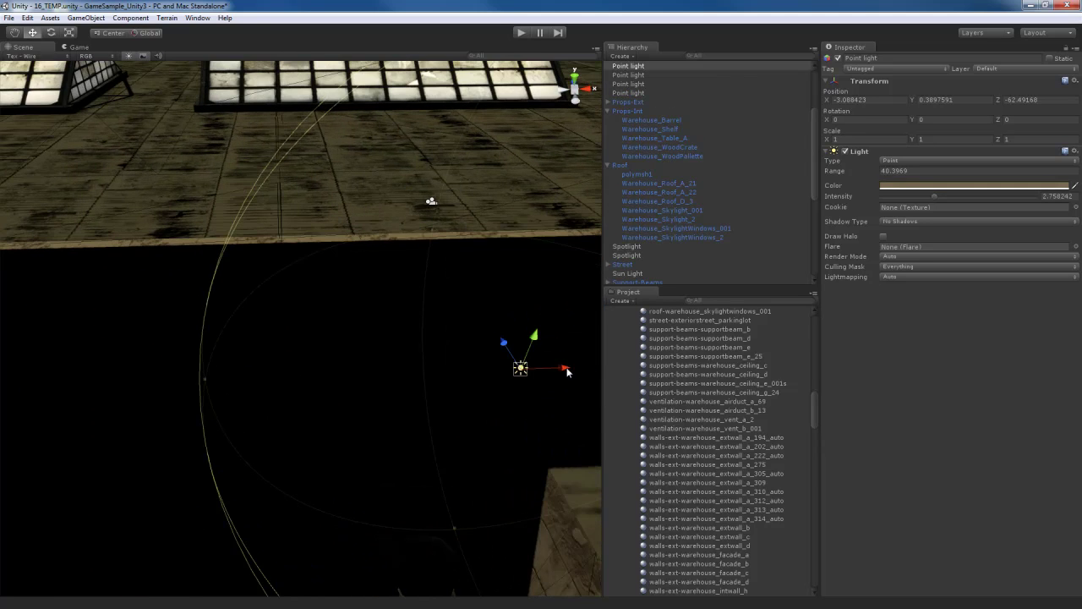
drag(478, 370, 292, 377)
Step: Reposition the duplicated light over the sunlit floor beside the rubble pile, at about X -39.7, Z -59.1
right_drag(339, 376, 460, 400)
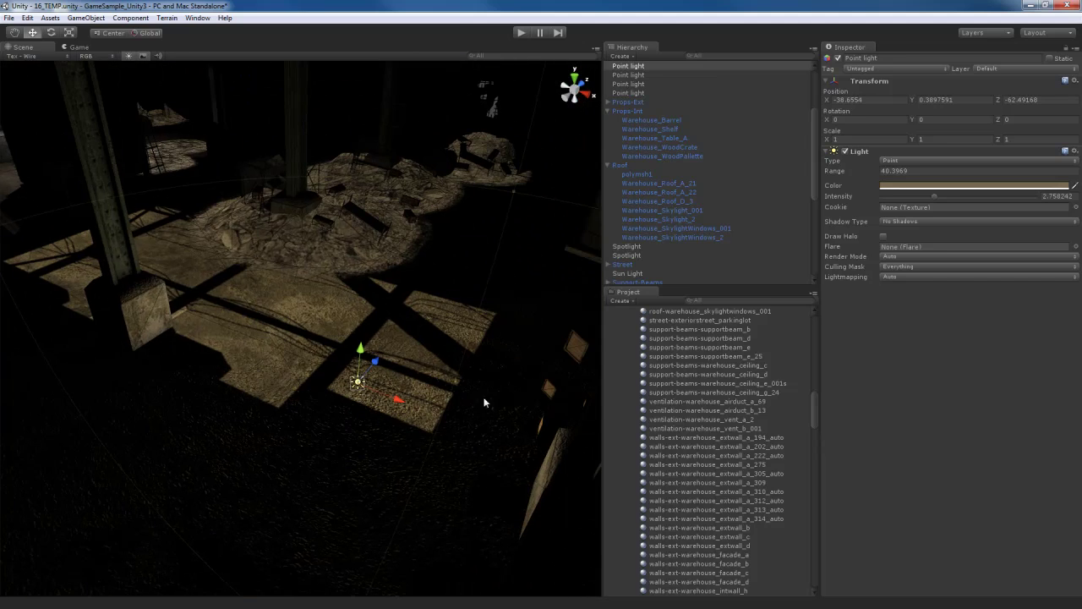
drag(404, 404, 241, 338)
right_drag(241, 338, 210, 315)
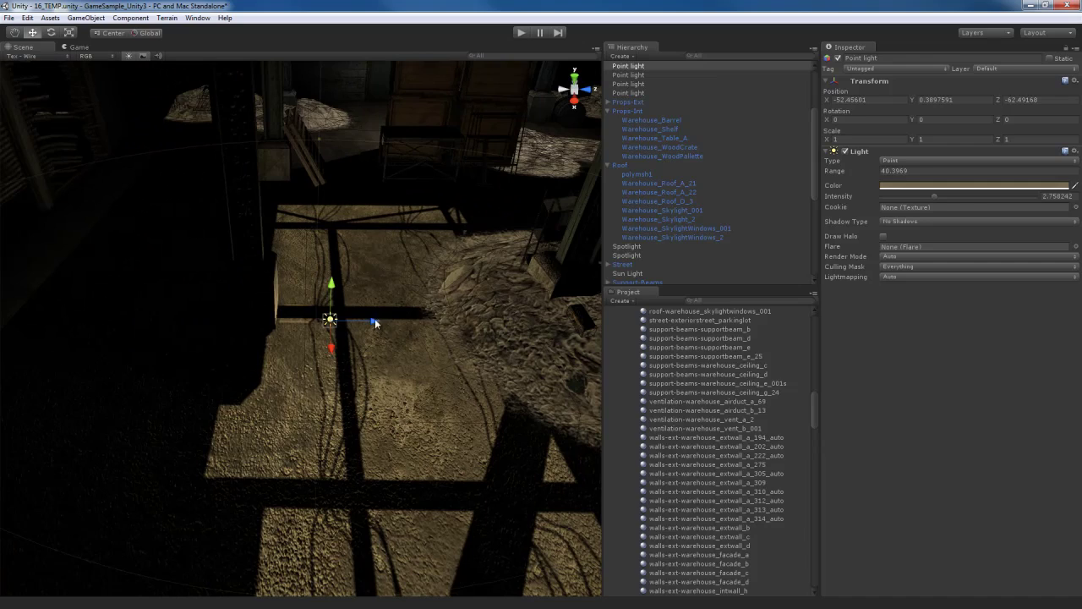
drag(376, 323, 433, 323)
right_drag(295, 270, 190, 321)
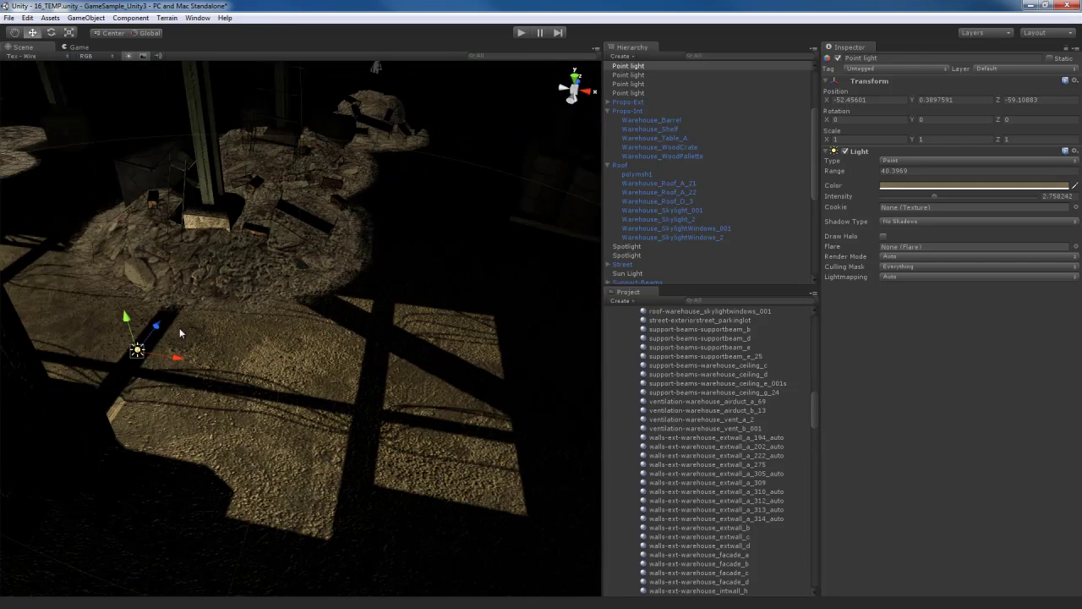
right_drag(385, 289, 312, 329)
drag(242, 319, 432, 363)
right_drag(432, 361, 200, 336)
mouse_move(368, 298)
right_down()
mouse_move(362, 304)
mouse_move(370, 298)
right_up()
Step: Place another duplicate of the light at about X -63.5 and reduce its Intensity to about 0.79
key(ctrl+d)
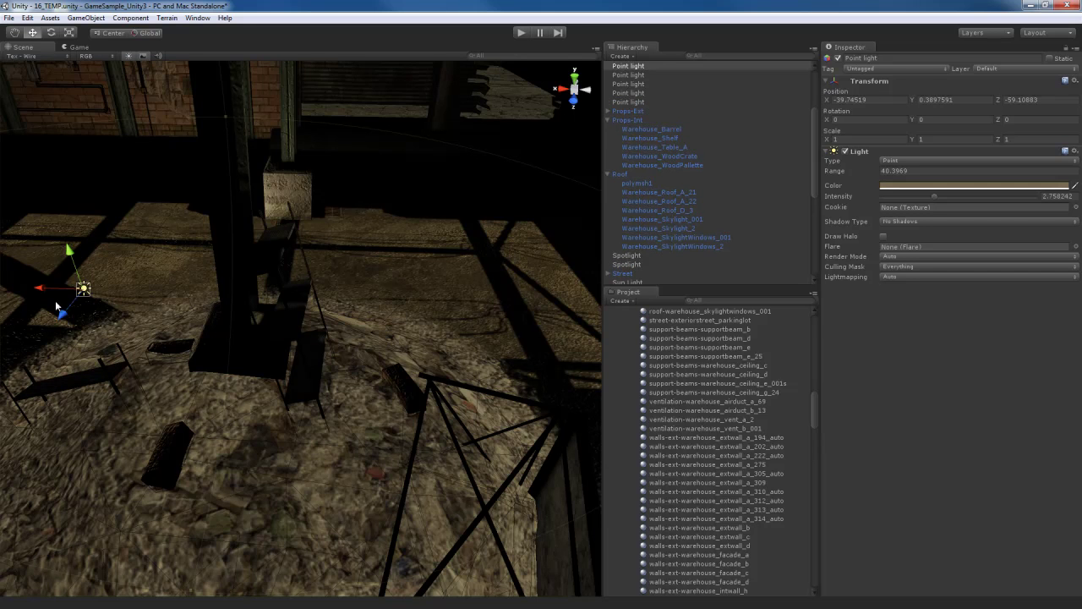
drag(40, 290, 444, 281)
right_drag(444, 281, 292, 281)
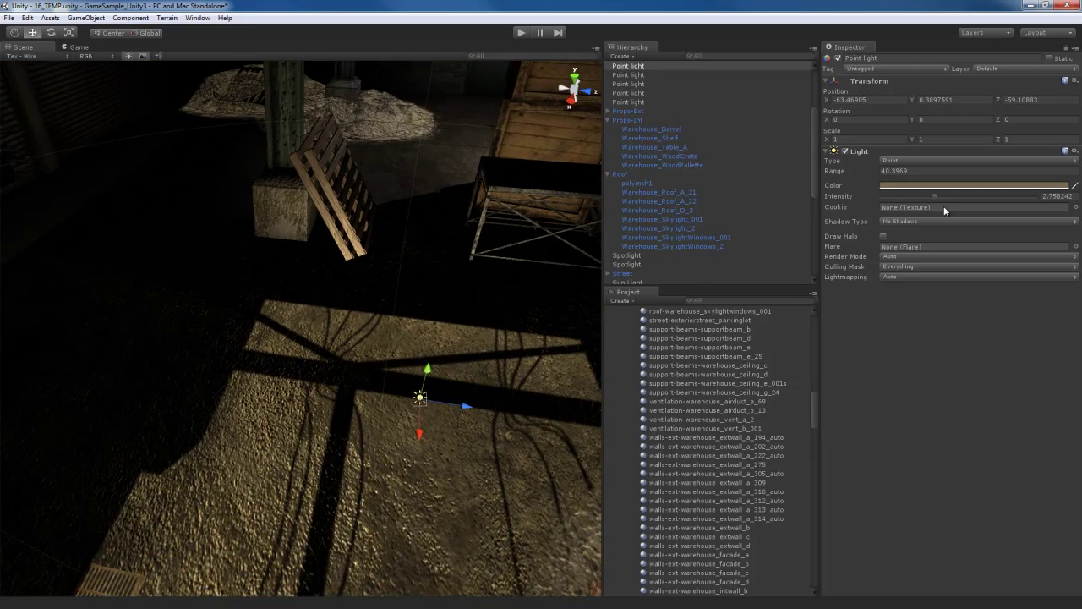
drag(933, 196, 898, 194)
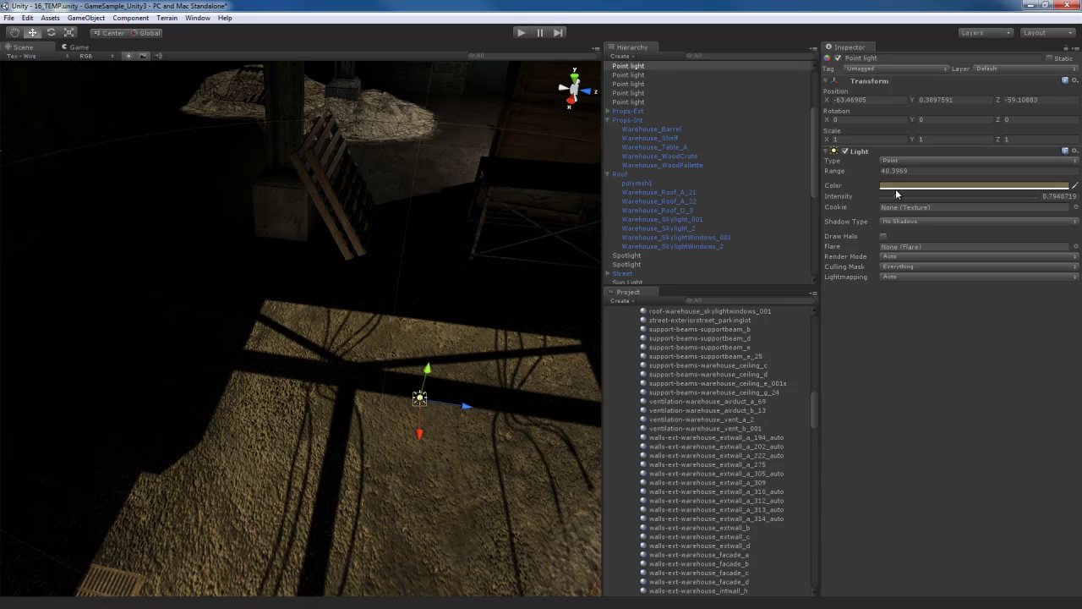
Step: Select the point light beside the rubble pile and examine its effect and Intensity
right_drag(356, 355, 437, 336)
click(379, 297)
key(f)
key(a)
key(w)
key(d)
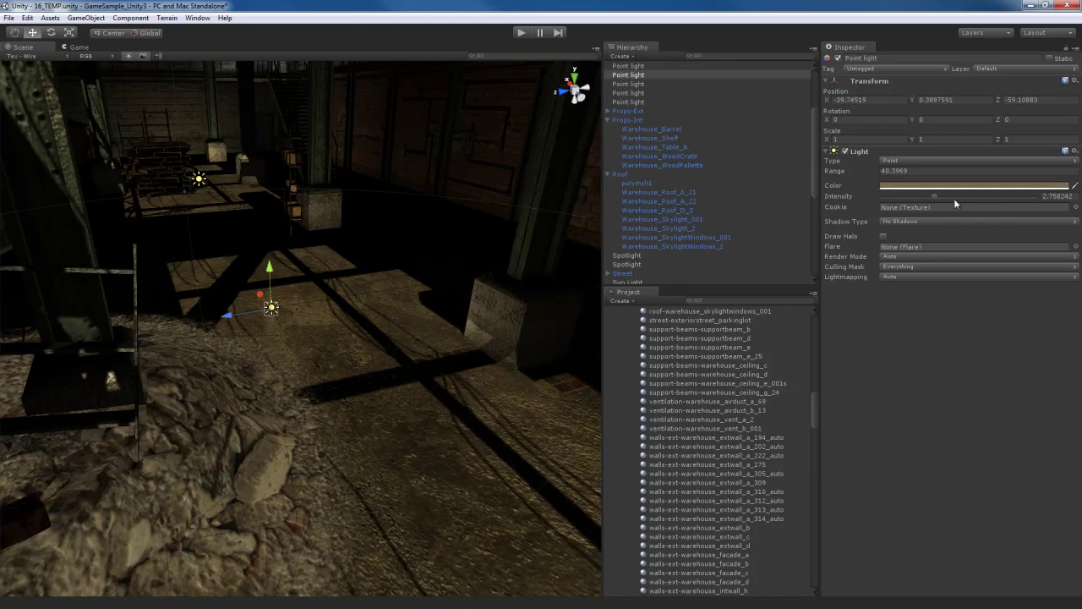
mouse_move(936, 195)
mouse_down()
mouse_move(923, 196)
mouse_move(935, 197)
mouse_up()
Step: Select the first floor point light beyond the stacked pallets and reduce its Intensity to about 1.59
right_drag(543, 325, 356, 387)
key(d)
key(w)
key(s)
key(w)
click(320, 352)
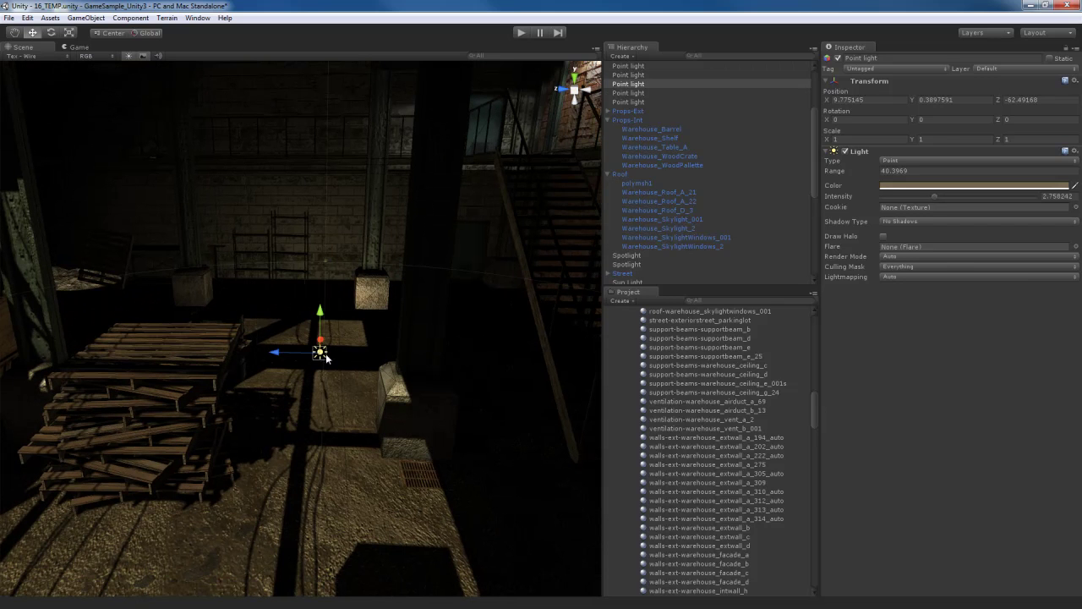
drag(937, 195, 907, 199)
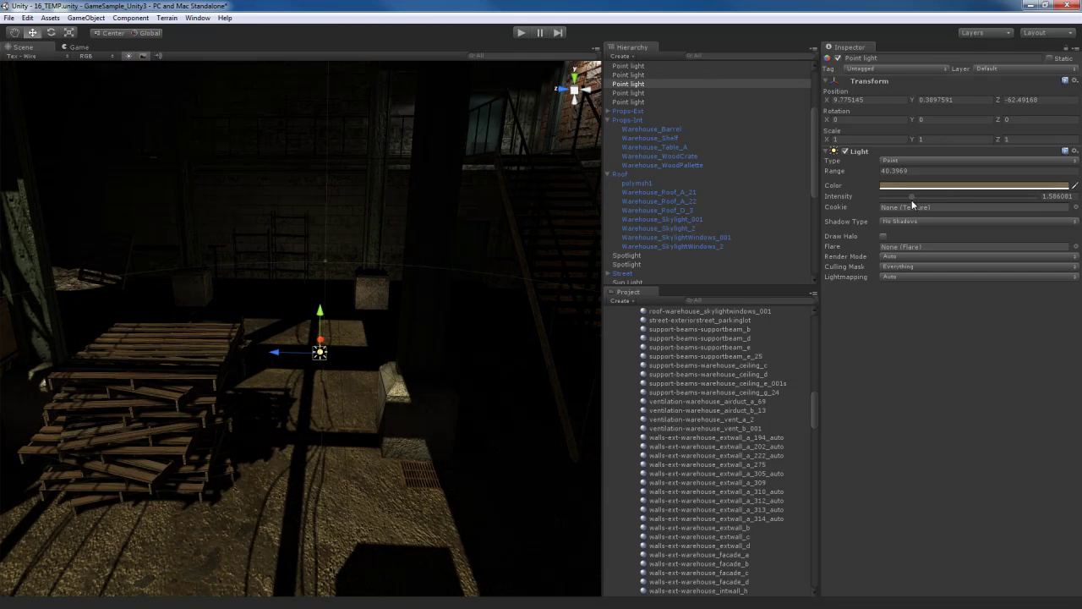
Step: Duplicate this point light and raise the copy above the dark interior floor, at about X 9.9, Y 12.93, Z -40.2
right_drag(268, 409, 237, 396)
key(ctrl+d)
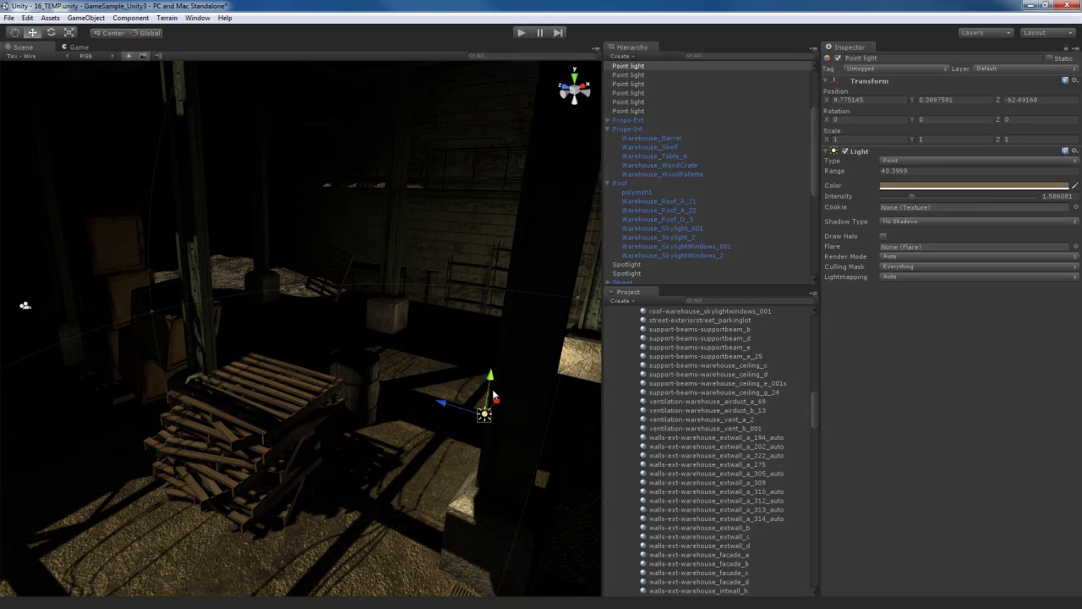
drag(490, 375, 297, 227)
mouse_move(298, 226)
right_down()
mouse_move(347, 252)
mouse_move(290, 239)
right_up()
drag(370, 178, 371, 178)
drag(326, 131, 314, 220)
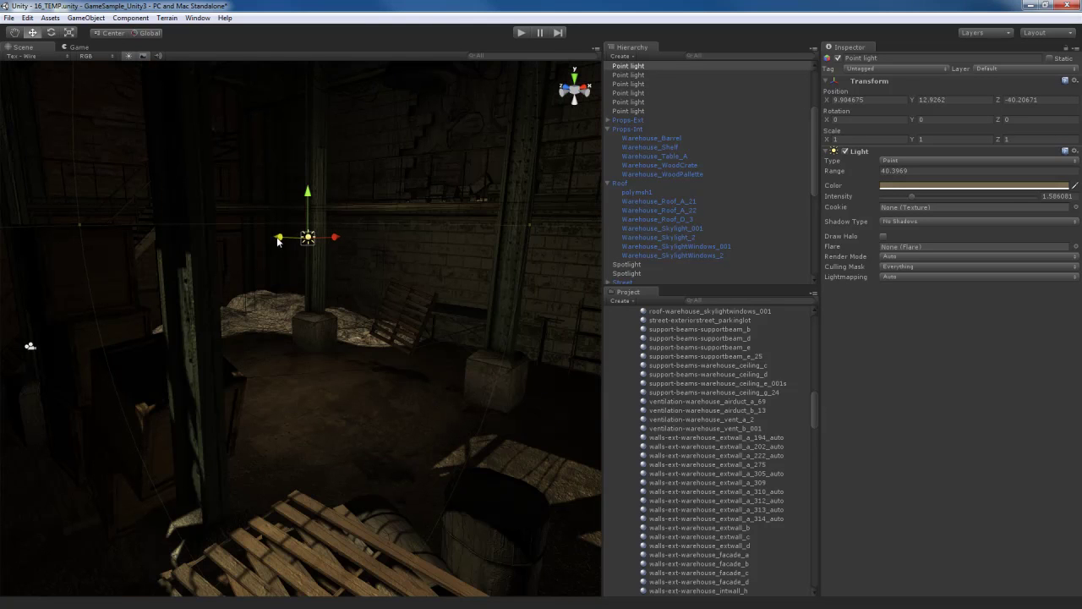
Step: Increase the new point light's Range to about 54.66 and reduce its Intensity to about 1.41
alt+drag(470, 336, 328, 336)
alt+scroll(329, 335, down, 3)
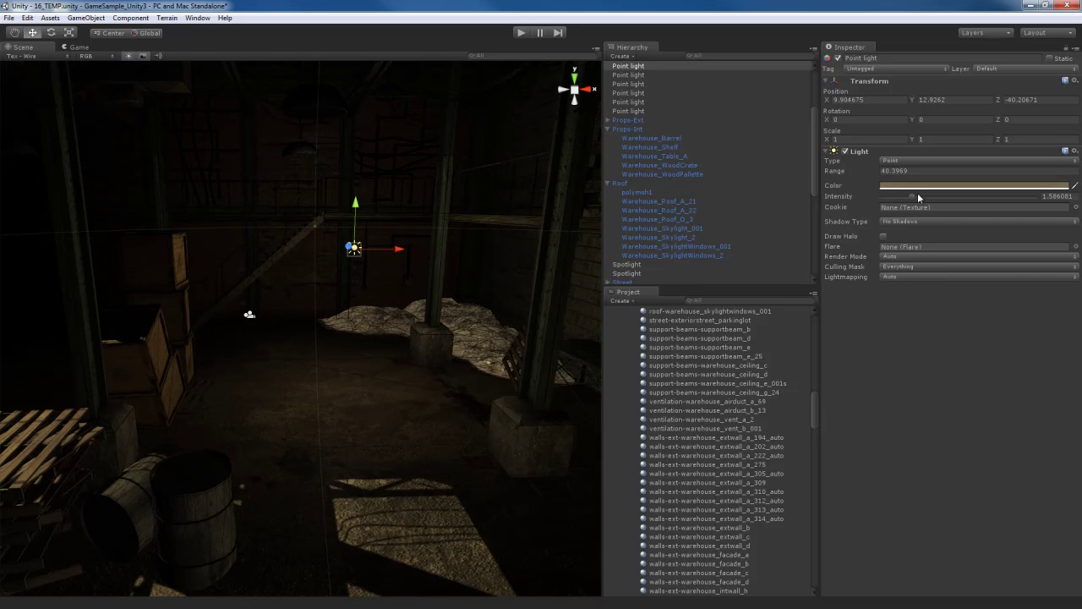
drag(837, 174, 913, 175)
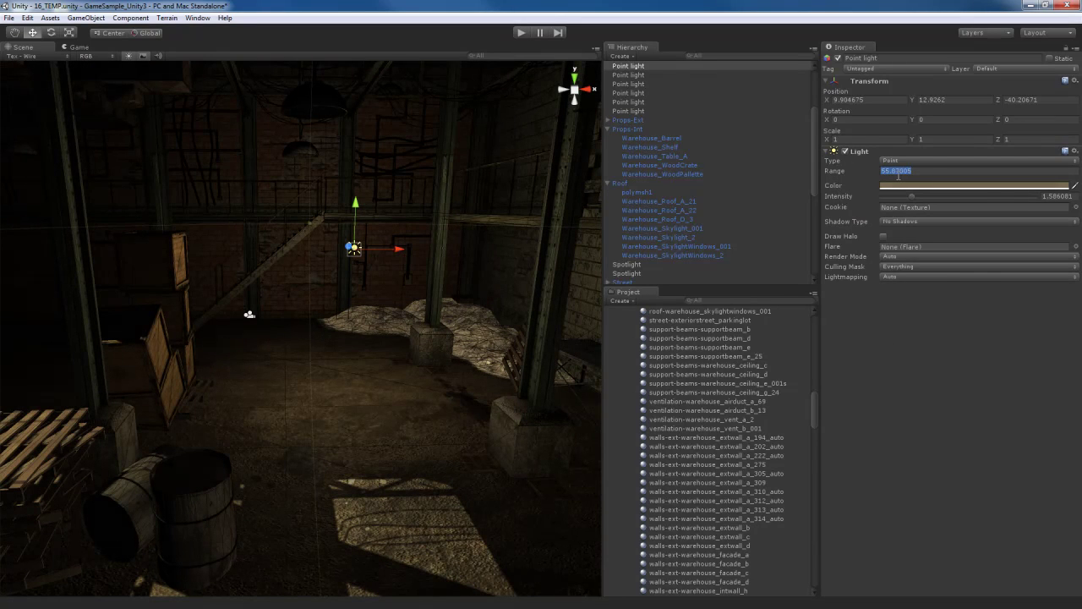
drag(910, 196, 908, 195)
Step: Move the point light to about Z -43.46, raise it slightly and lower its Intensity a little further
right_drag(341, 360, 207, 273)
drag(219, 248, 252, 251)
right_drag(431, 328, 360, 307)
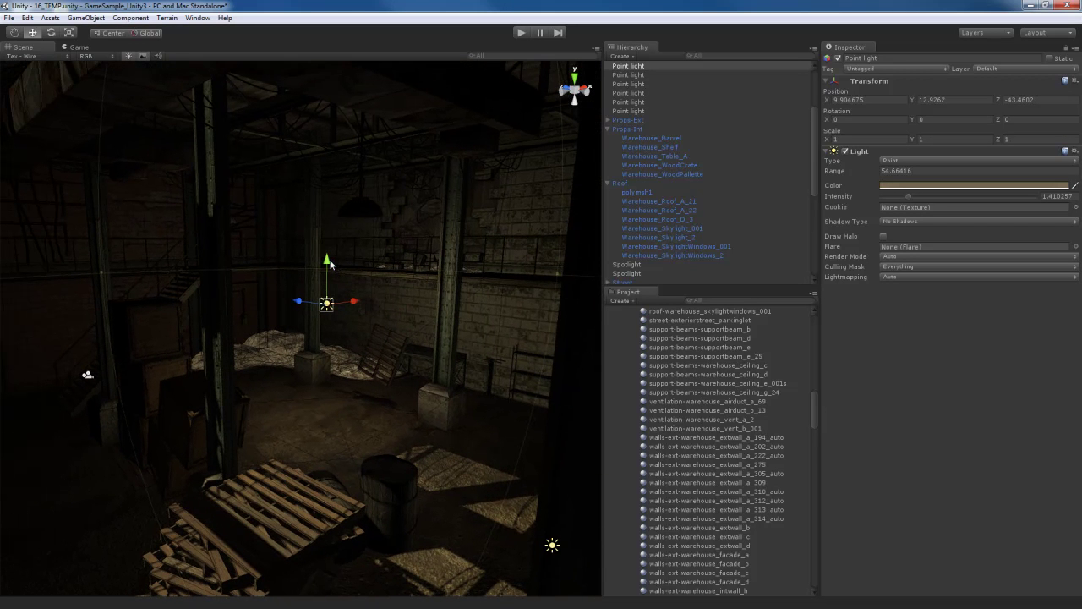
drag(328, 264, 328, 260)
drag(908, 195, 902, 194)
Step: Duplicate another point light near the floor and place the copy high above the rubble area, at about X -64.6, Y 17.6, Z -51.1
right_drag(446, 343, 311, 393)
key(w)
click(282, 530)
key(ctrl+d)
drag(281, 498, 333, 186)
right_drag(293, 355, 308, 331)
drag(293, 238, 340, 240)
right_drag(340, 240, 262, 279)
drag(301, 274, 372, 271)
right_drag(372, 271, 508, 302)
drag(516, 330, 443, 330)
right_drag(443, 331, 394, 401)
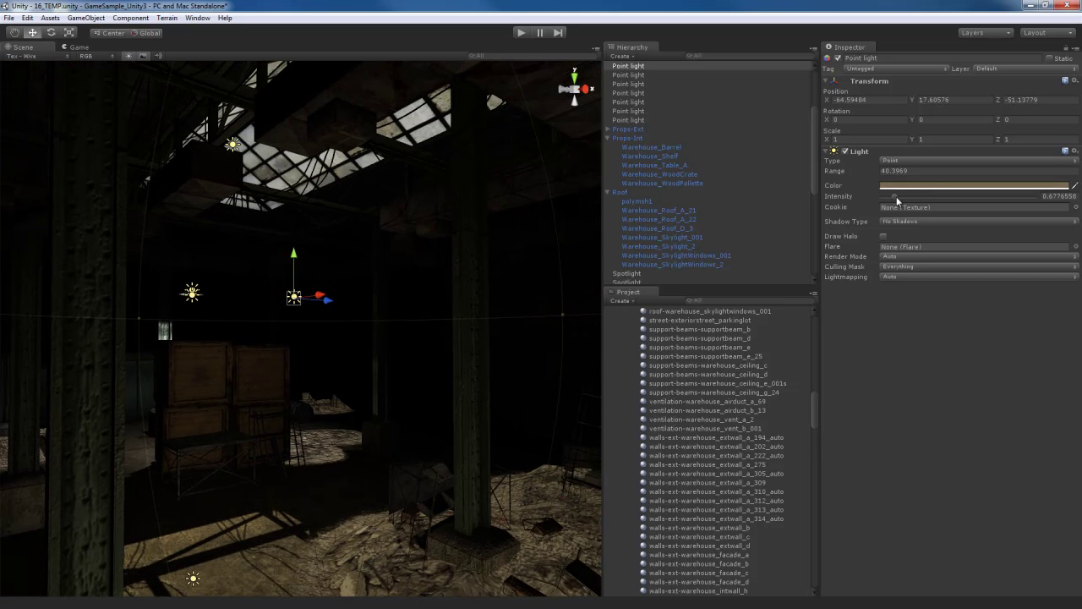
Step: Increase the duplicated light's Intensity to about 1.76 and lower it to about X -64.83, Y 14.12
mouse_move(901, 199)
mouse_down()
mouse_move(929, 197)
mouse_move(917, 197)
mouse_up()
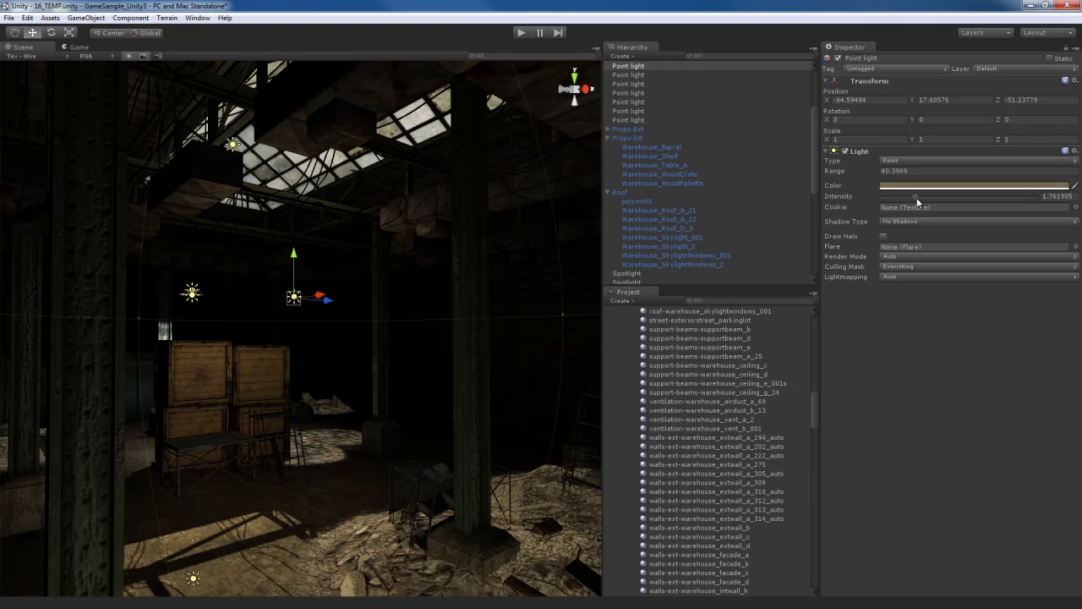
alt+drag(275, 370, 485, 378)
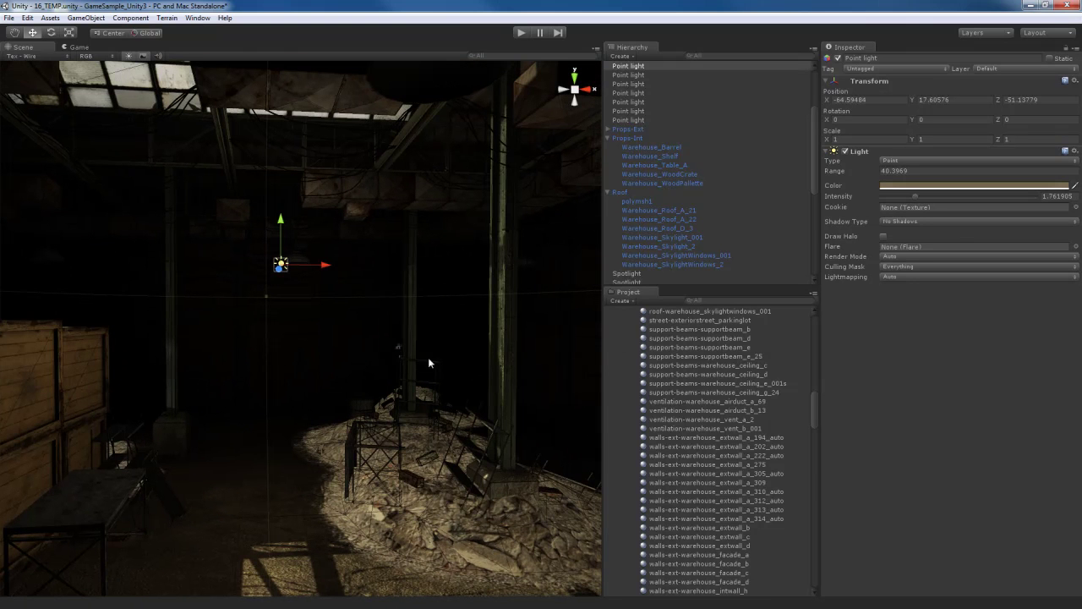
drag(329, 271, 338, 269)
drag(294, 224, 292, 286)
right_drag(424, 300, 349, 289)
Step: Check the light's reach around the skylight and dark walls, and set its Range to about 57.45
alt+drag(507, 288, 257, 328)
alt+drag(434, 326, 348, 337)
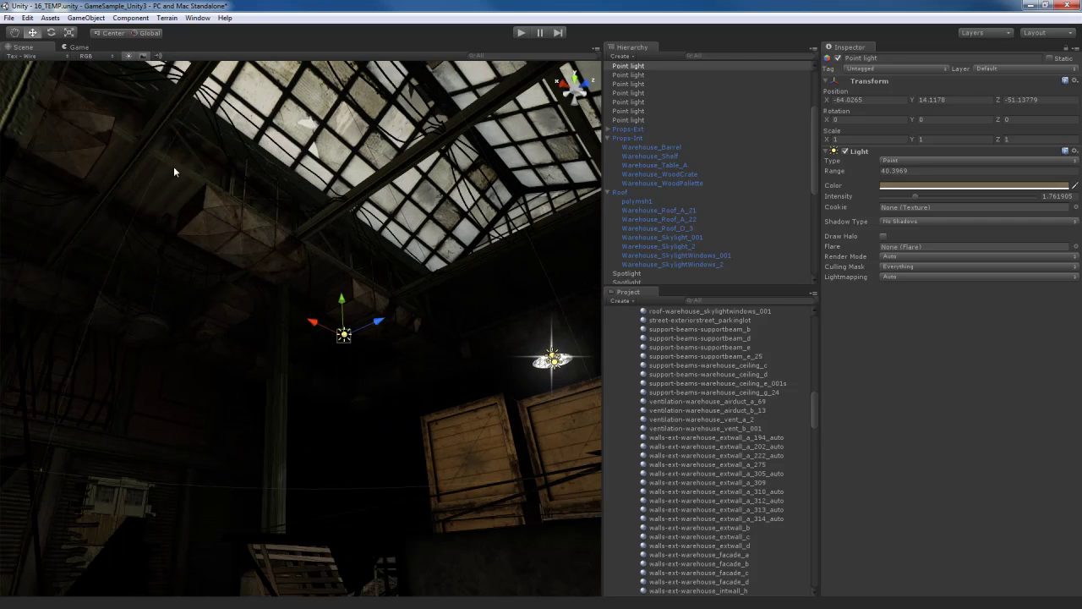
alt+drag(239, 259, 529, 379)
alt+drag(415, 381, 516, 361)
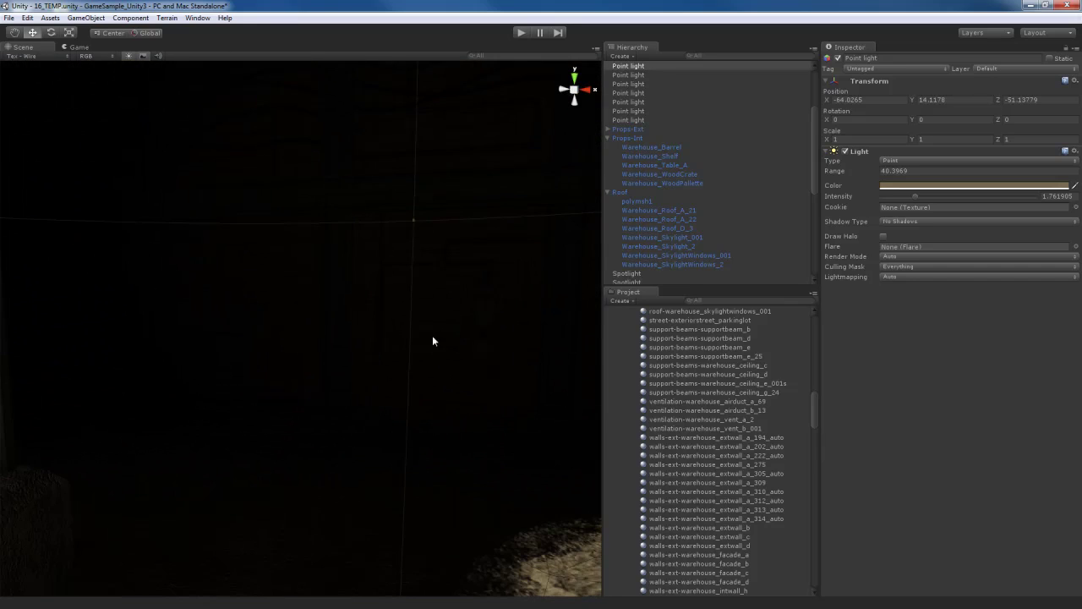
alt+drag(427, 272, 197, 328)
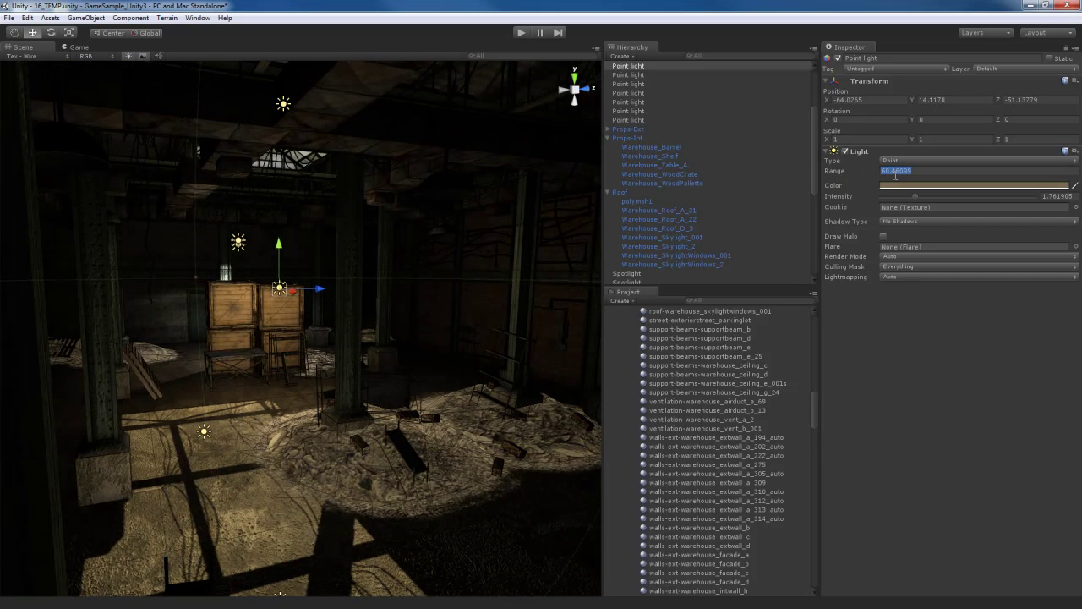
mouse_move(870, 180)
mouse_down()
mouse_move(947, 181)
mouse_move(882, 179)
mouse_up()
Step: Select the directional sun light, try an Intensity of 1, and settle on 0.75
alt+drag(382, 387, 485, 374)
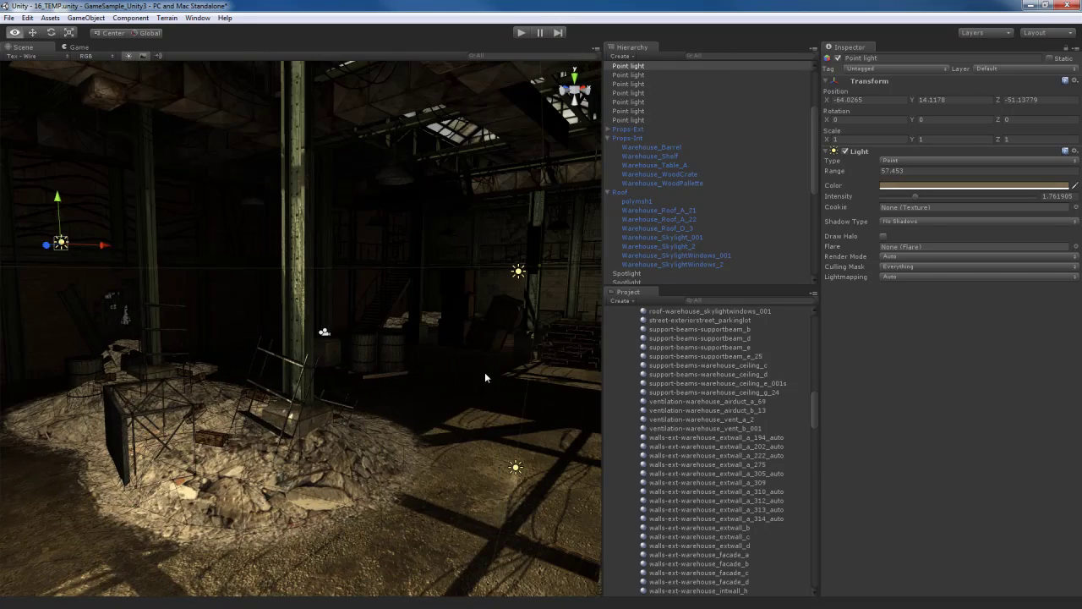
key(w)
right_drag(485, 374, 245, 362)
key(s)
click(376, 109)
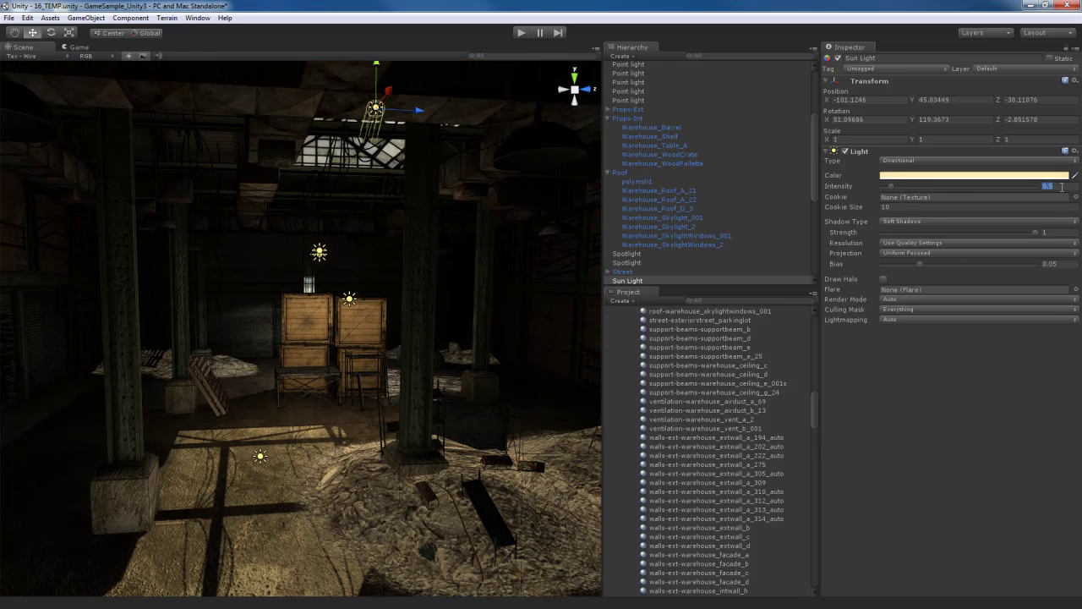
text(1)
key(Return)
right_drag(343, 389, 395, 443)
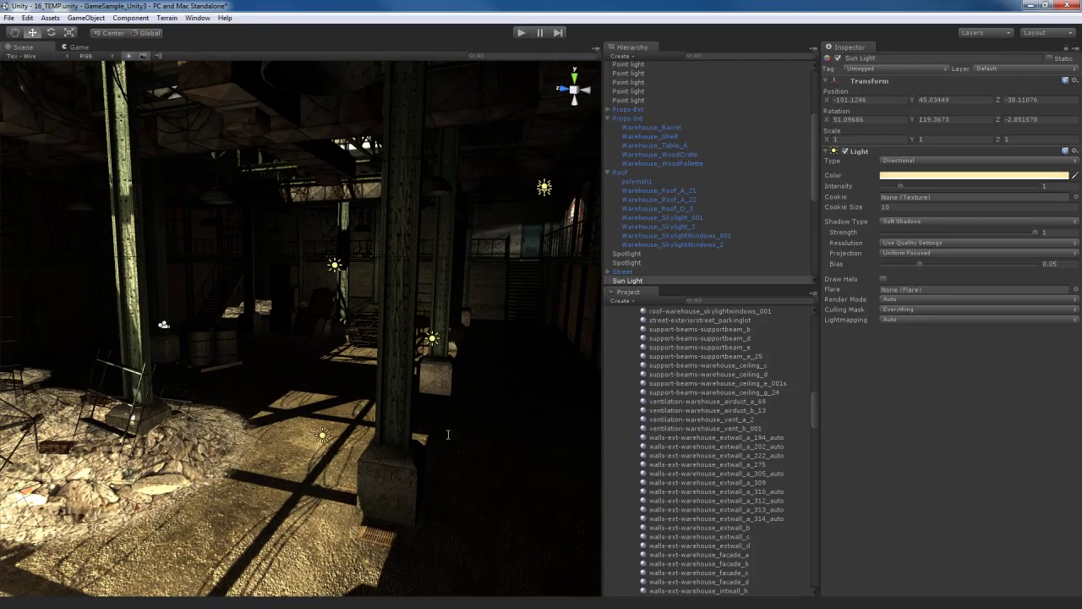
text(.75)
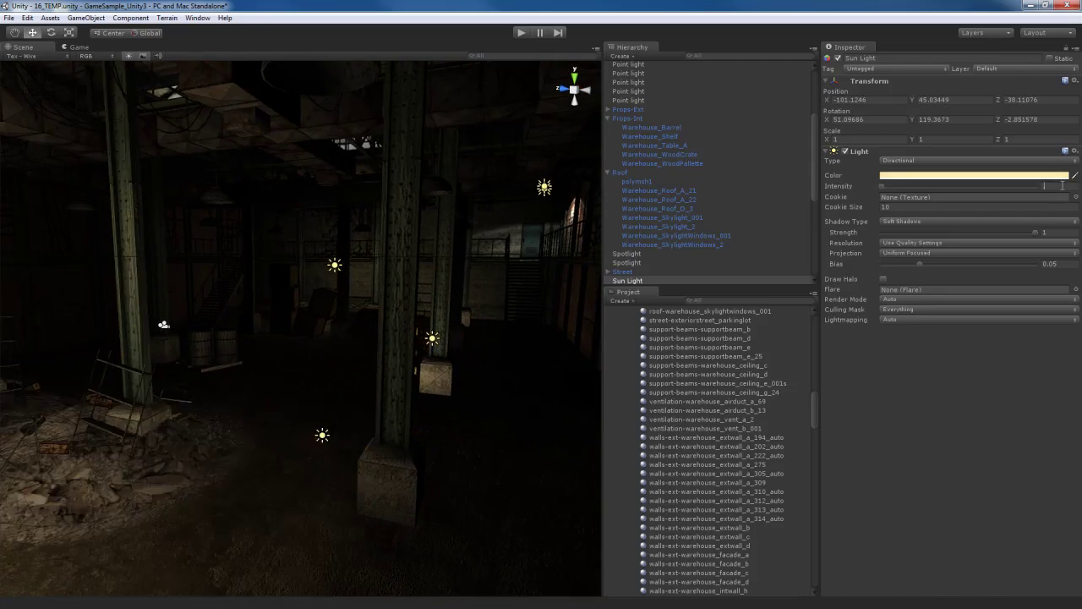
Step: Duplicate the point light above the rubble area and place the copy farther along the hall, at about X -22.76
right_drag(352, 487, 566, 394)
click(305, 290)
right_drag(292, 420, 228, 403)
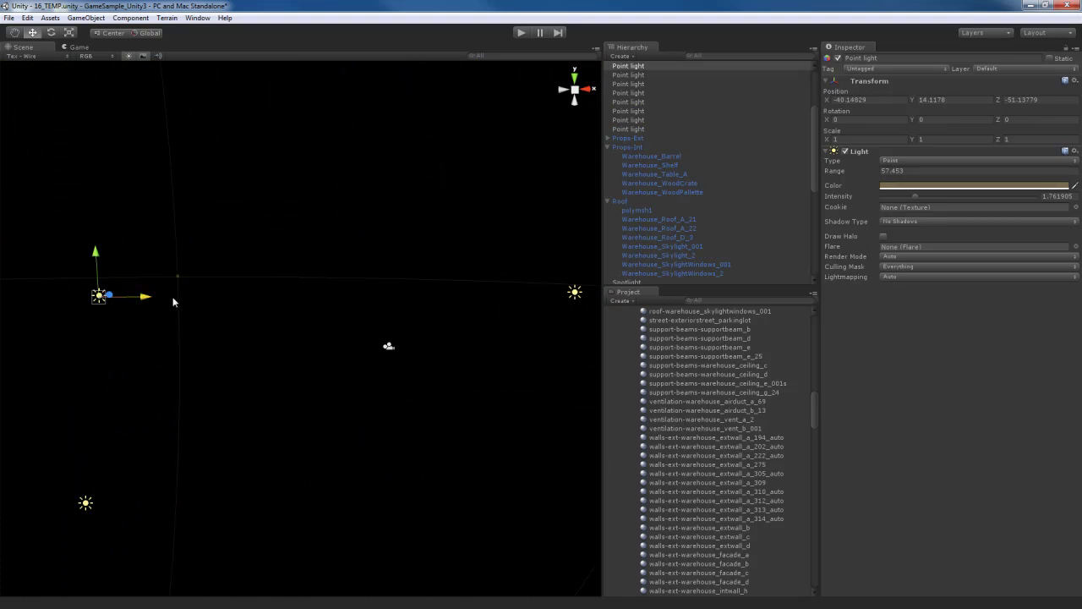
mouse_move(328, 371)
right_down()
mouse_move(265, 379)
mouse_move(225, 311)
mouse_move(339, 375)
right_up()
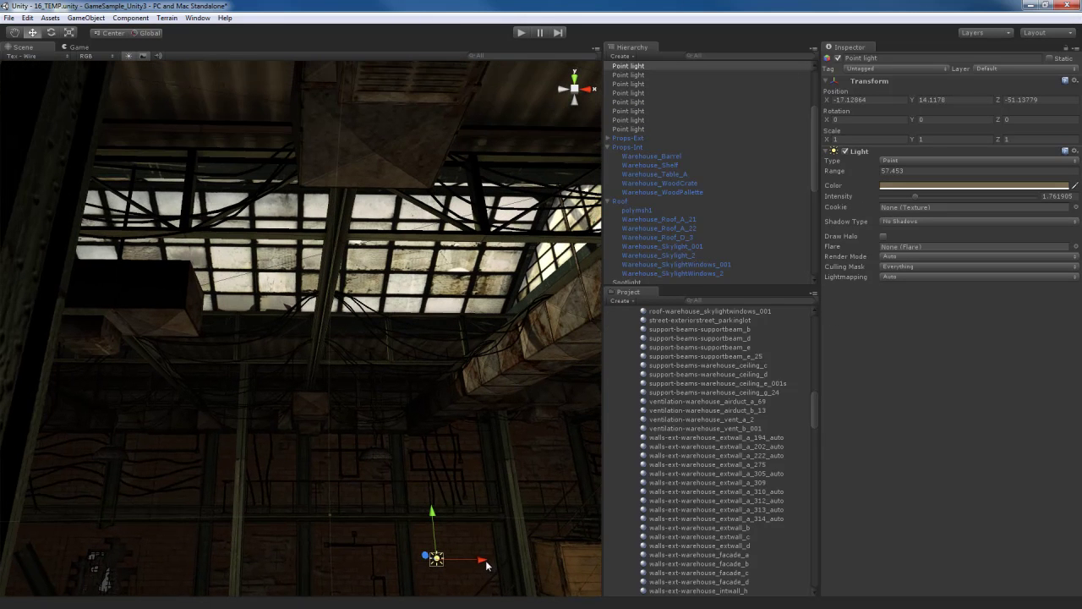
drag(484, 563, 372, 565)
Step: Inspect the lighting throughout the warehouse, including the dark corners, the shuttered wall and the area under the hanging lamp
right_drag(431, 485, 402, 387)
middle_drag(403, 388, 365, 405)
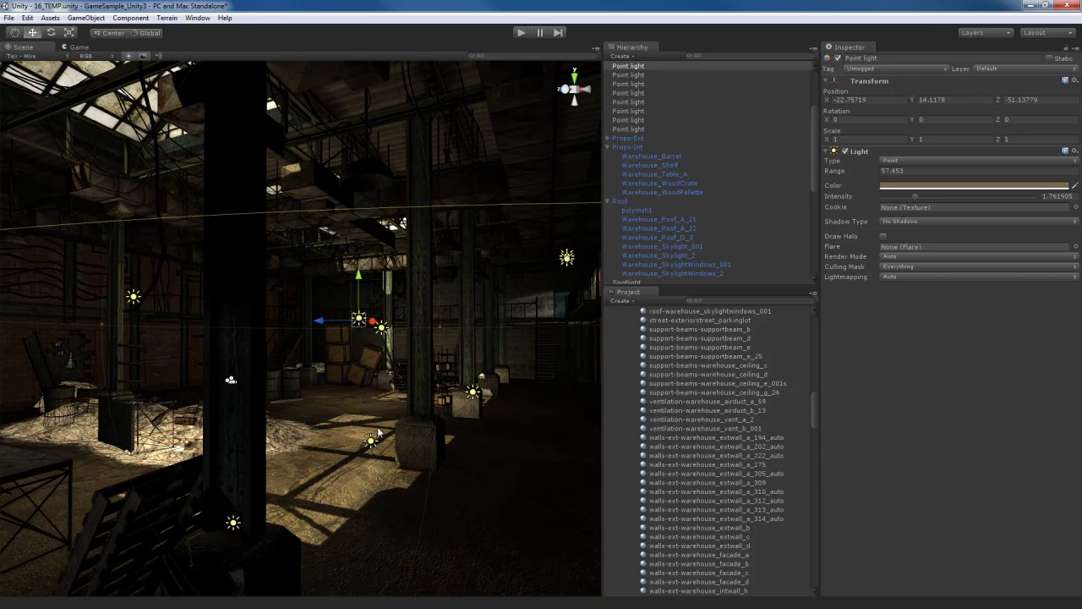
right_drag(378, 433, 391, 433)
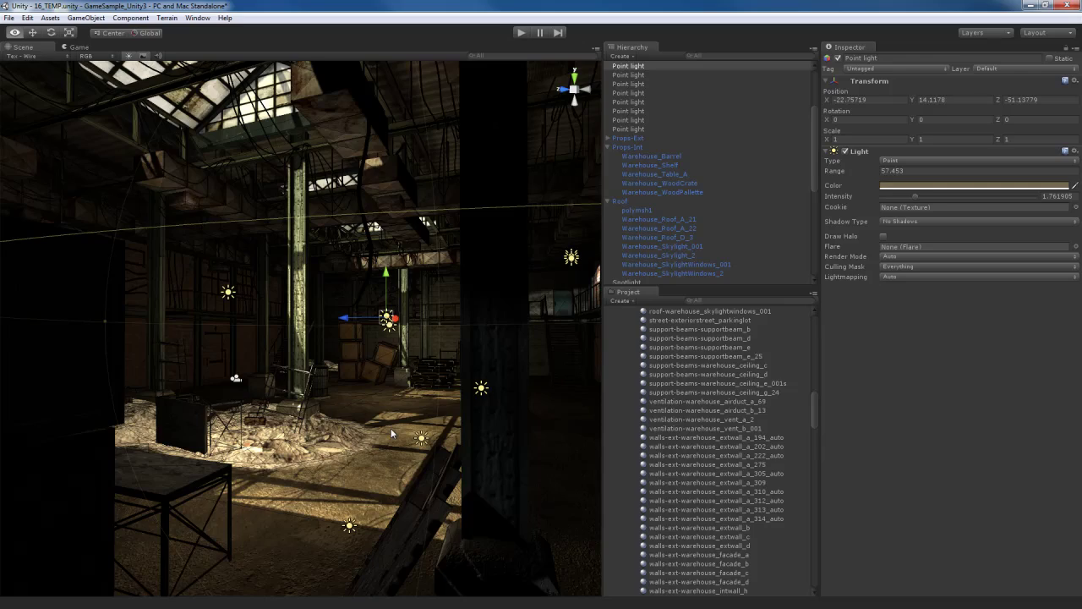
right_drag(390, 428, 387, 367)
right_drag(401, 319, 439, 423)
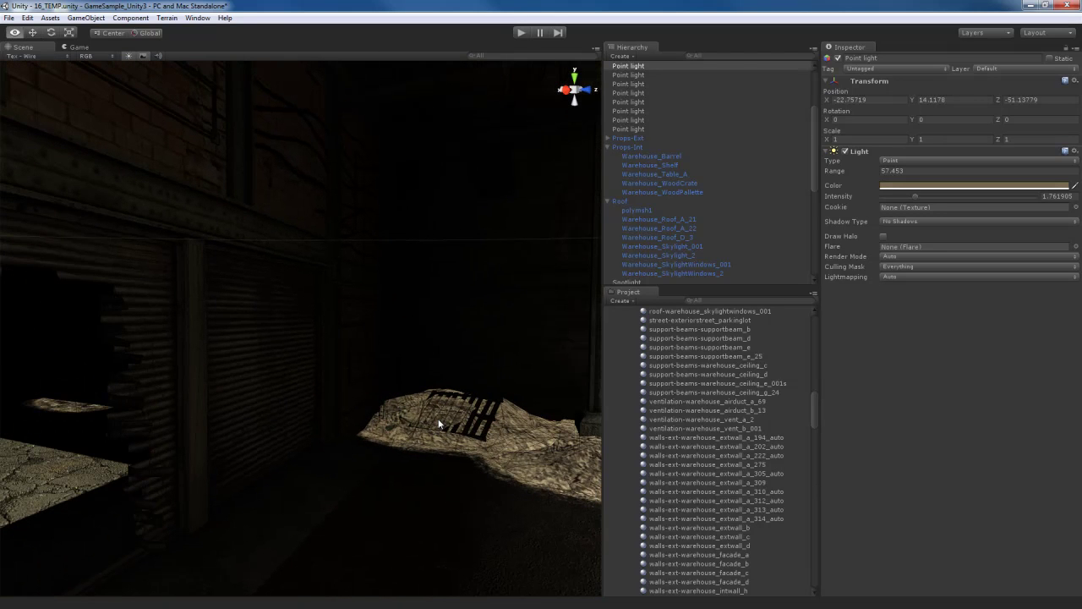
key(d)
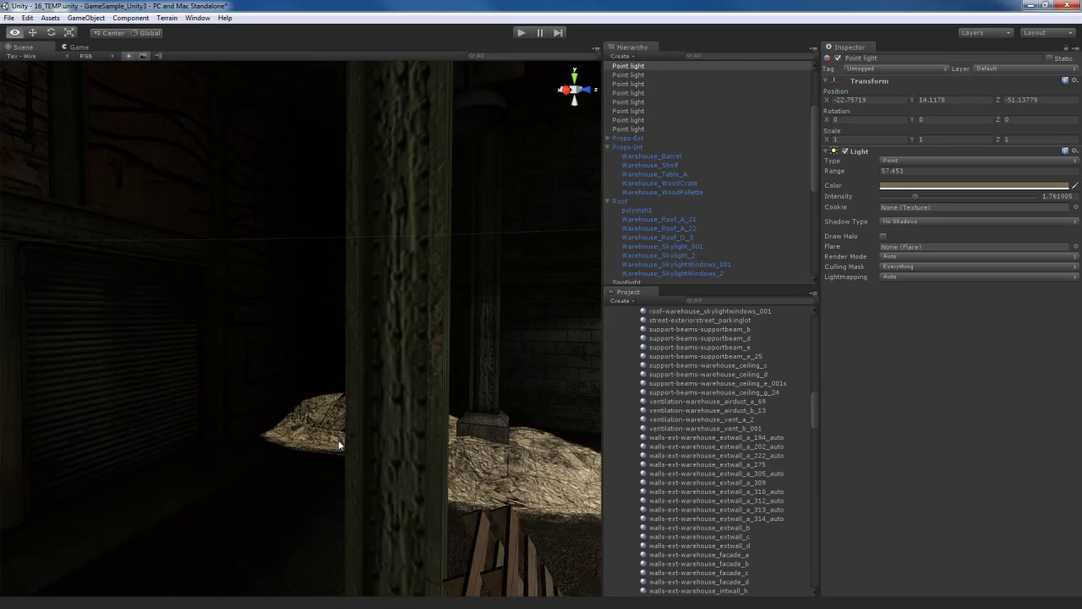
key(a)
key(a)
right_drag(339, 445, 172, 412)
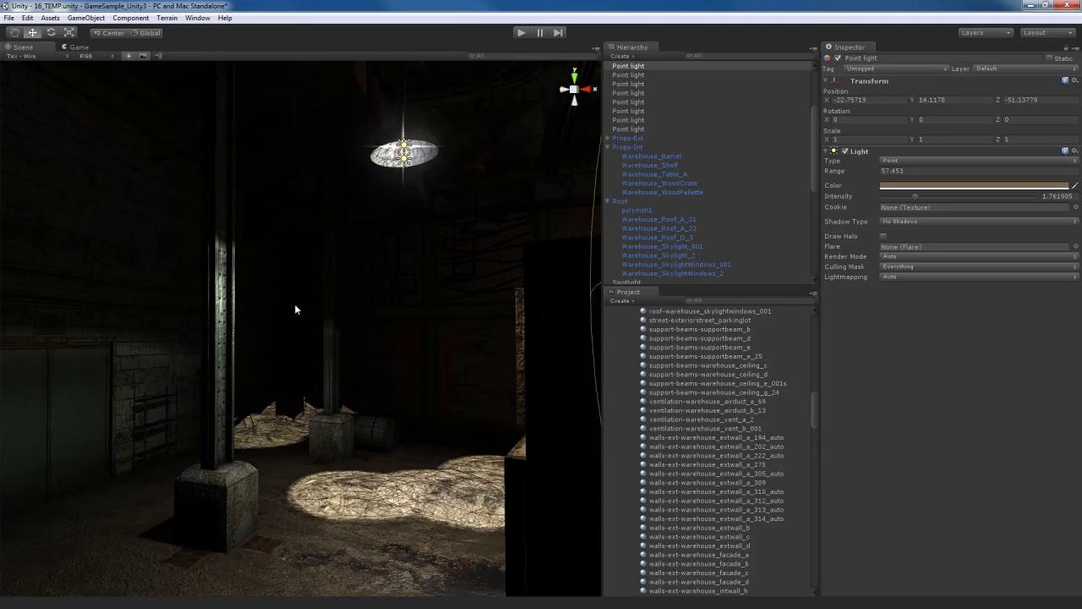
right_drag(273, 372, 143, 421)
right_drag(217, 423, 410, 461)
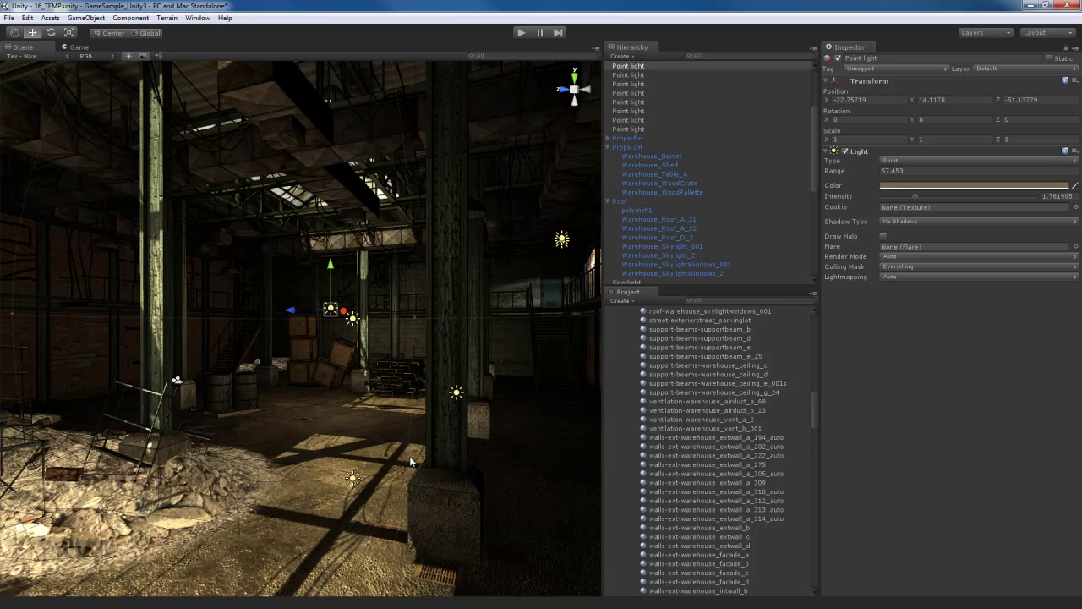
Step: Examine the overall balance of sunlight and bounce light around the rubble pile, columns and sunlit floor
mouse_move(385, 425)
right_down()
mouse_move(367, 418)
mouse_move(391, 439)
right_up()
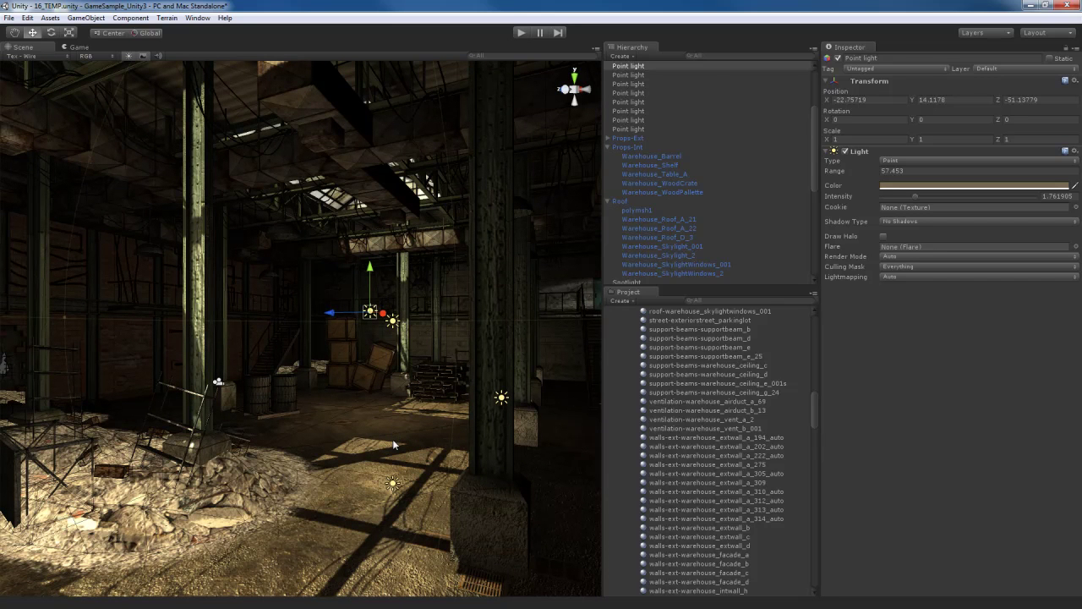
right_drag(393, 441, 399, 444)
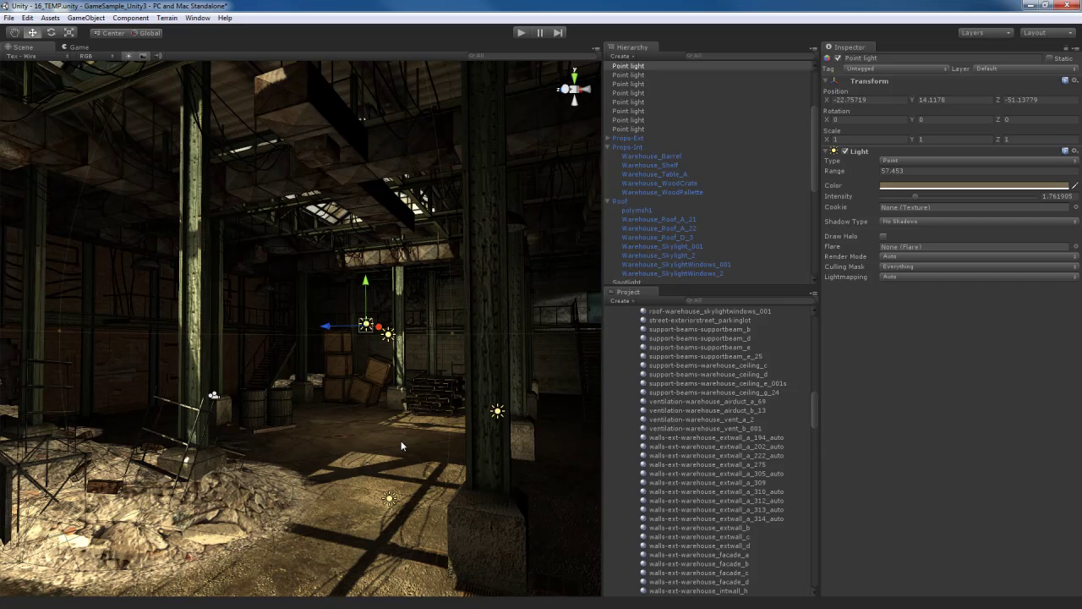
mouse_move(401, 441)
right_down()
mouse_move(243, 436)
mouse_move(394, 412)
mouse_move(392, 459)
right_up()
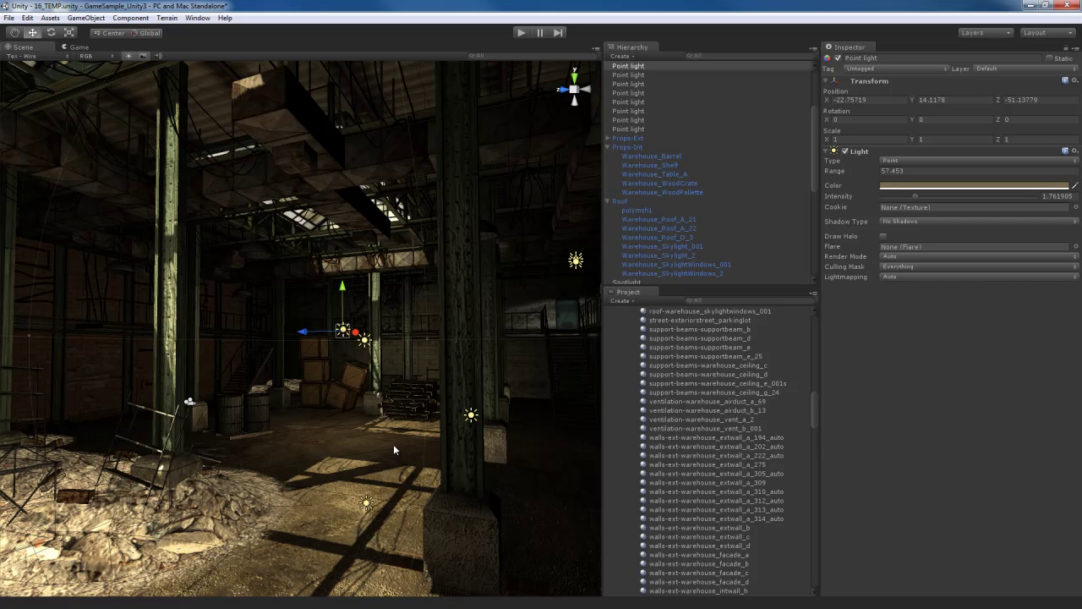
mouse_move(401, 457)
right_down()
mouse_move(420, 456)
mouse_move(393, 460)
right_up()
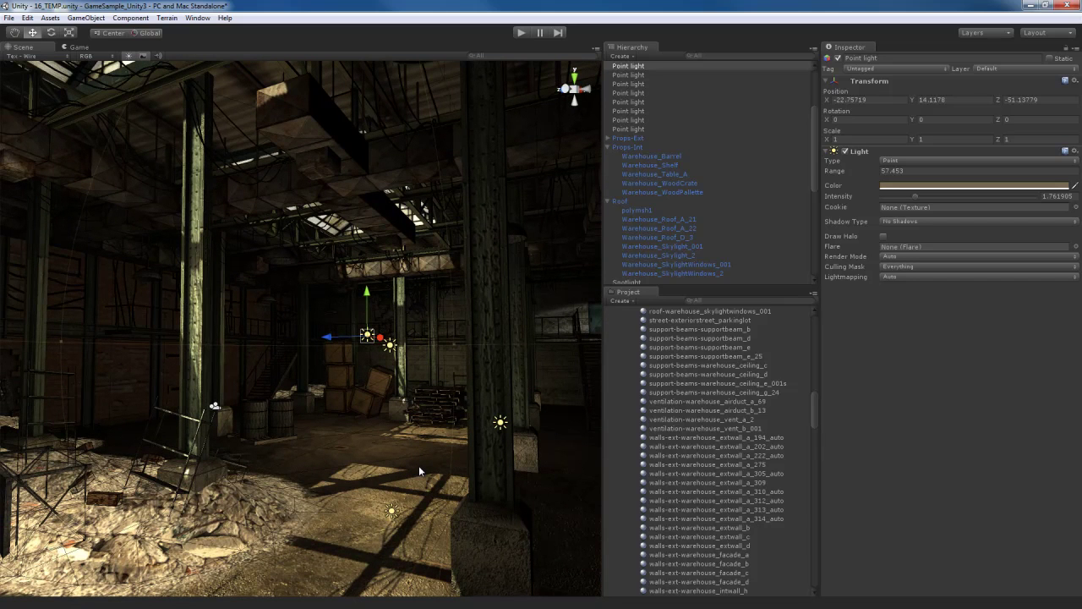
right_drag(424, 467, 346, 445)
right_drag(241, 438, 343, 468)
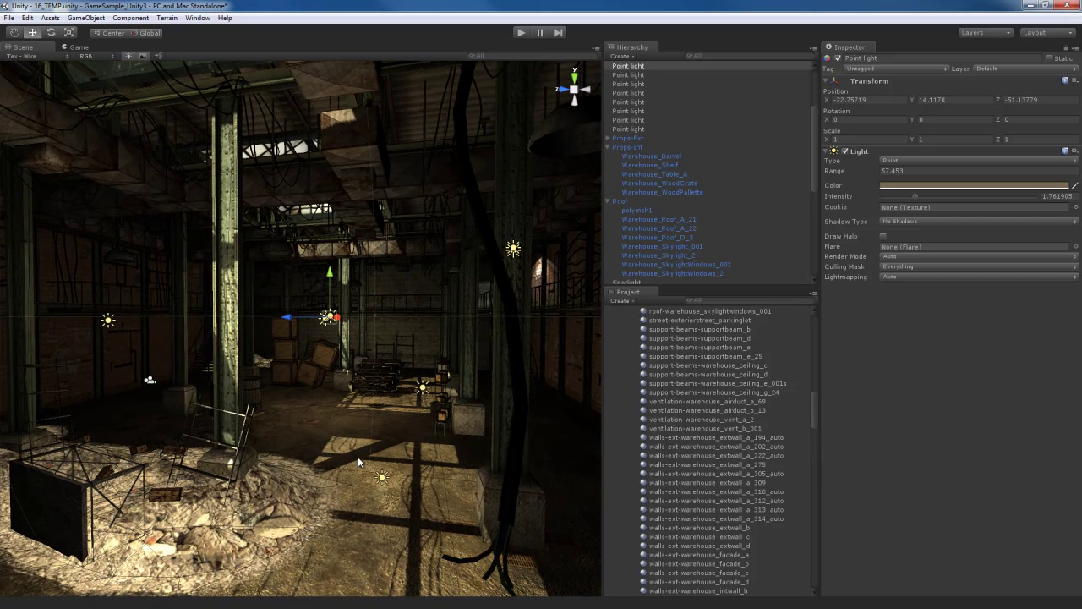